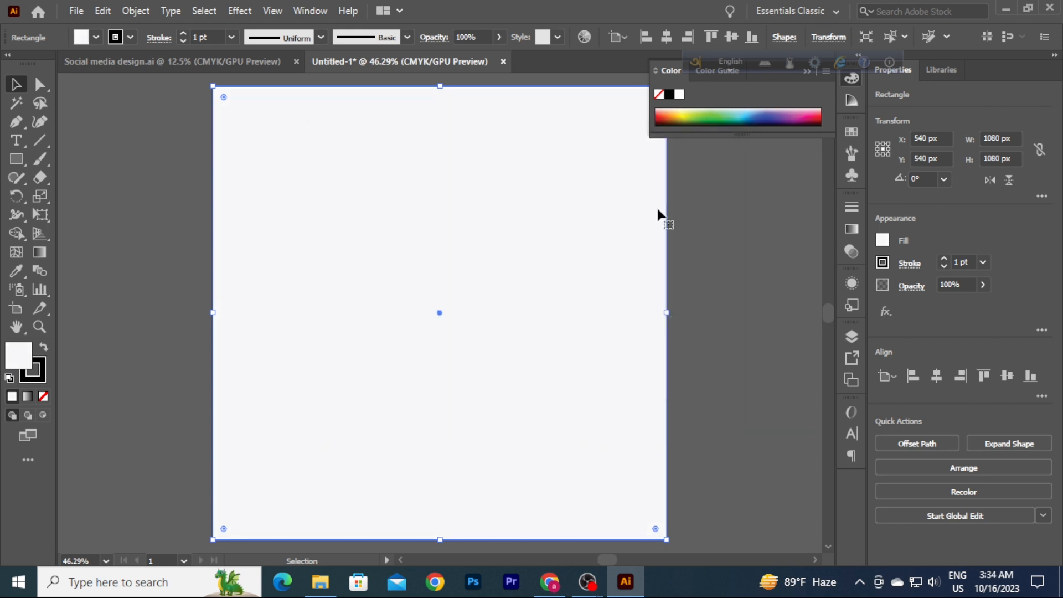
Step: Remove the background square's stroke and create an offset path of -45 px with miter joins
{"action": "left_click", "coordinate": [131, 38]}
{"action": "left_click", "coordinate": [17, 65]}
{"action": "left_click", "coordinate": [136, 11]}
{"action": "mouse_move", "coordinate": [233, 376]}
{"action": "left_click", "coordinate": [422, 433]}
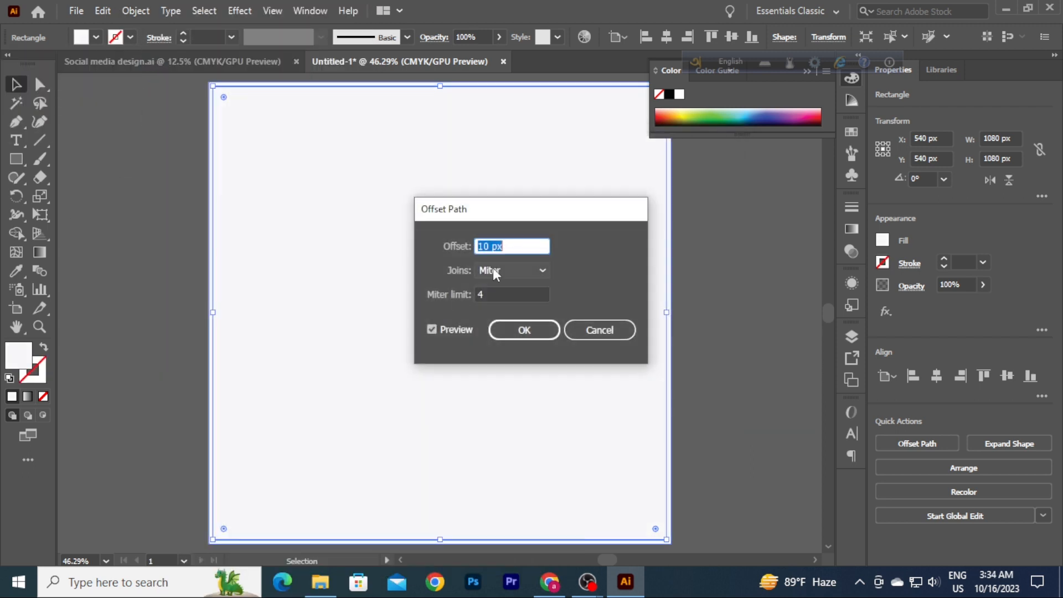
{"action": "key", "text": "shift+Down"}
{"action": "key", "text": "shift+Down"}
{"action": "key", "text": "shift+Down"}
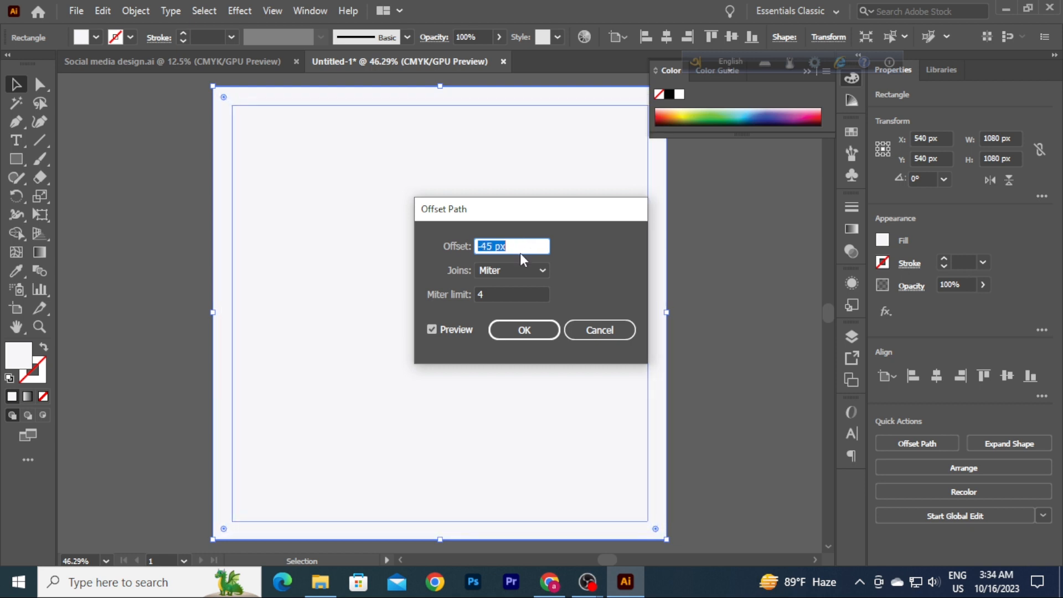
{"action": "left_click", "coordinate": [523, 330]}
Step: Convert the inset square path to guides and lock the background square
{"action": "right_click", "coordinate": [251, 302]}
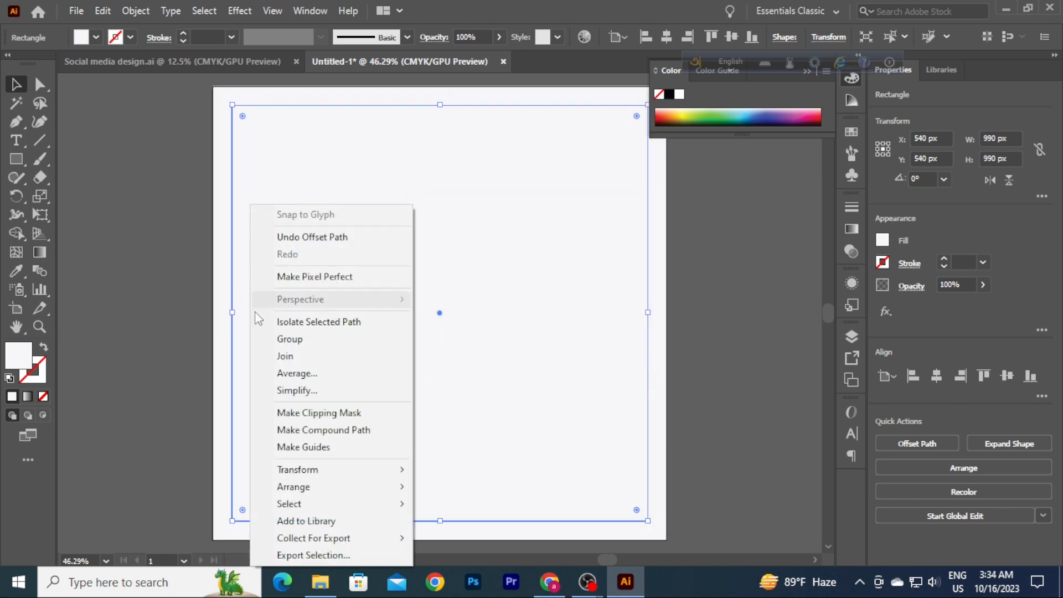
{"action": "left_click", "coordinate": [320, 443]}
{"action": "left_click", "coordinate": [326, 283]}
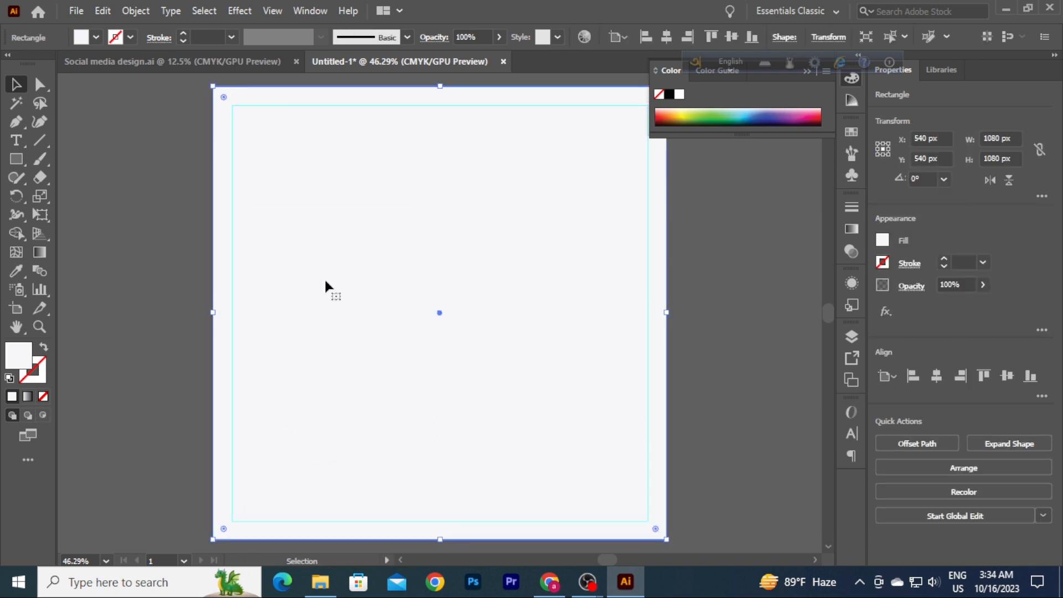
{"action": "key", "text": "ctrl+2"}
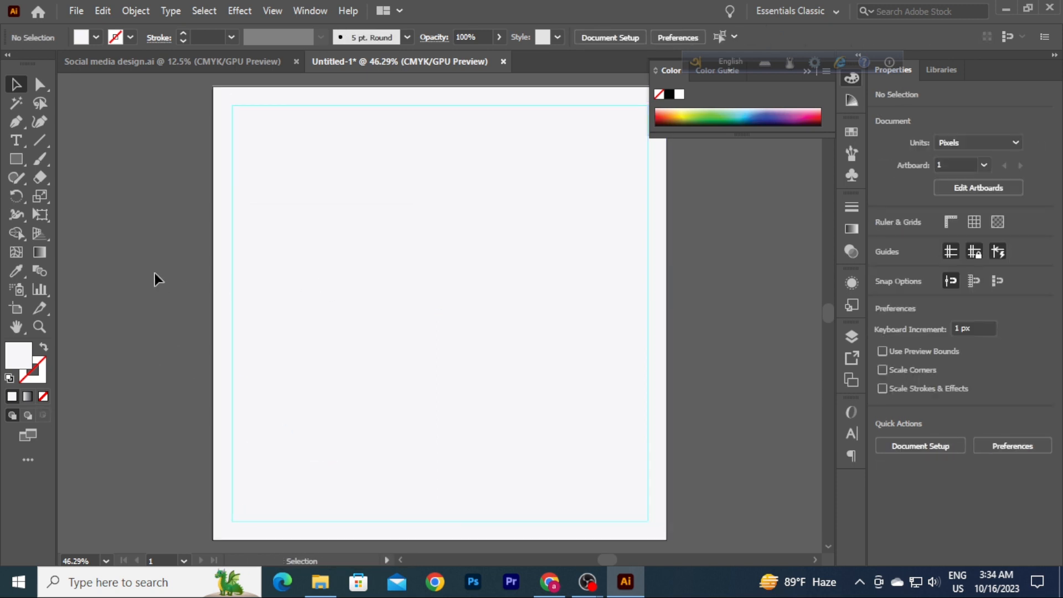
Step: Draw a 990 by 990 px square along the margin guides and fill it with the tan swatch
{"action": "key", "text": "ctrl+minus"}
{"action": "key", "text": "ctrl+minus"}
{"action": "key", "text": "m"}
{"action": "left_click_drag", "start_coordinate": [266, 196], "coordinate": [490, 419]}
{"action": "left_click", "coordinate": [15, 84]}
{"action": "left_click", "coordinate": [95, 37]}
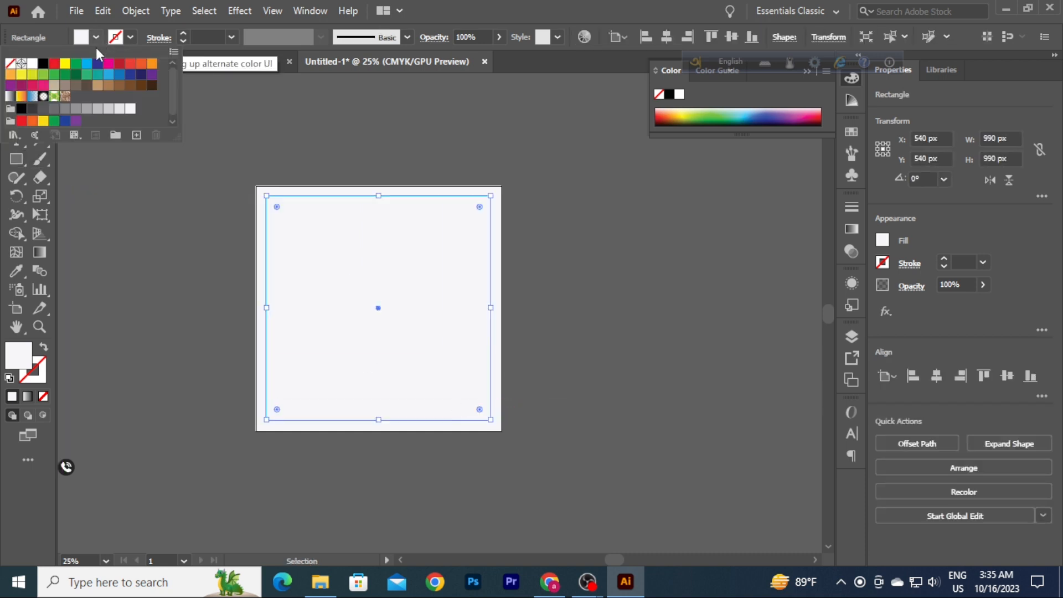
{"action": "left_click", "coordinate": [97, 84]}
{"action": "key", "text": "ctrl+shift+a"}
Step: Round all corners of the tan square except the upper-left one to the maximum radius, forming a teardrop
{"action": "left_click", "coordinate": [40, 85]}
{"action": "left_click", "coordinate": [274, 420]}
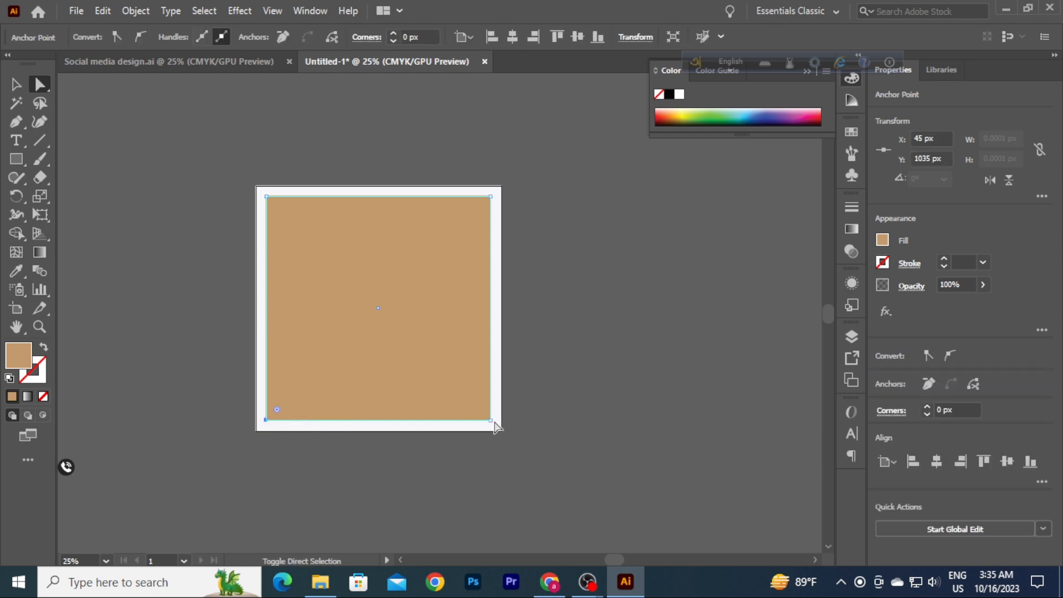
{"action": "left_click", "coordinate": [490, 419], "text": "shift"}
{"action": "left_click", "coordinate": [491, 198], "text": "shift"}
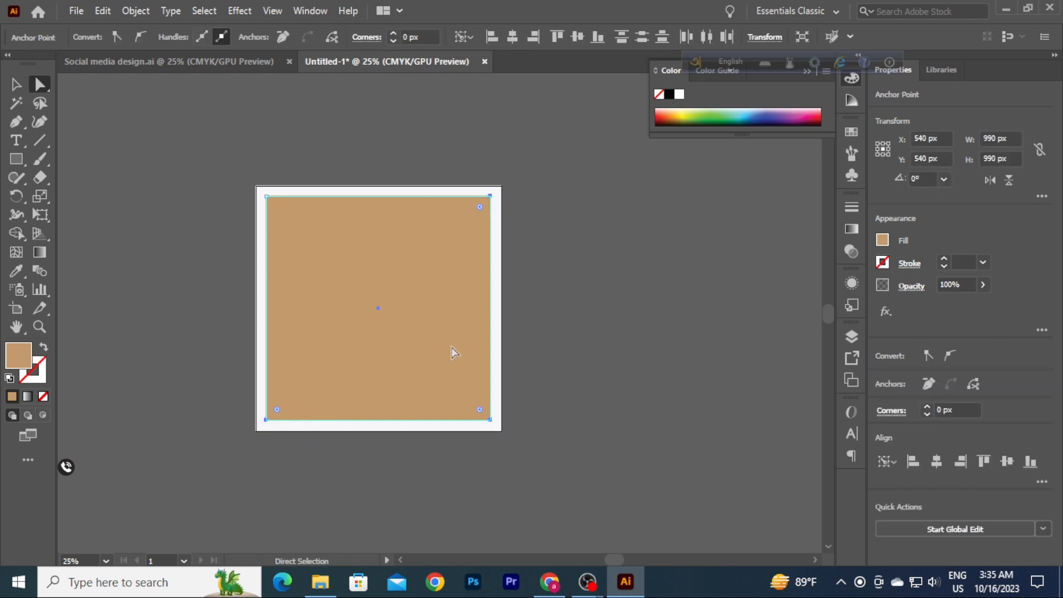
{"action": "left_click_drag", "start_coordinate": [479, 413], "coordinate": [264, 244]}
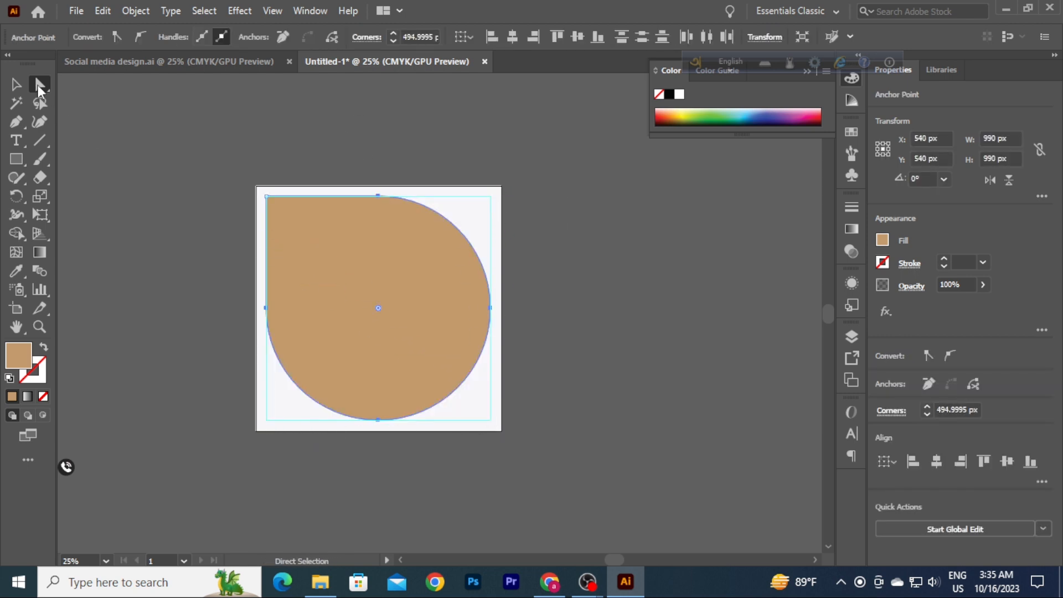
{"action": "left_click", "coordinate": [16, 84]}
{"action": "left_click", "coordinate": [132, 286]}
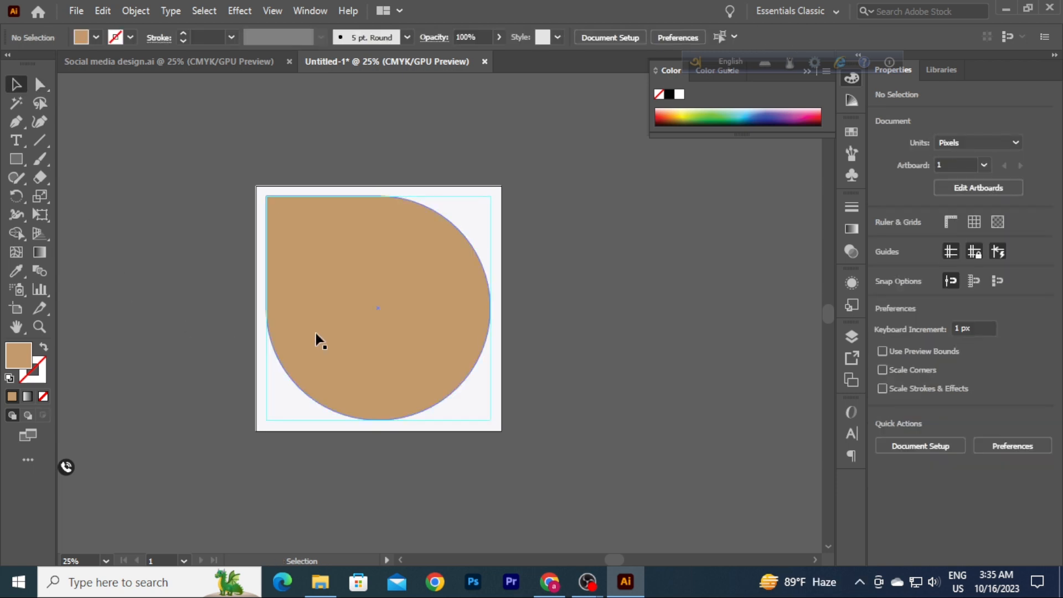
Step: Create an offset path of -163 px inside the tan teardrop with miter joins
{"action": "left_click", "coordinate": [301, 320]}
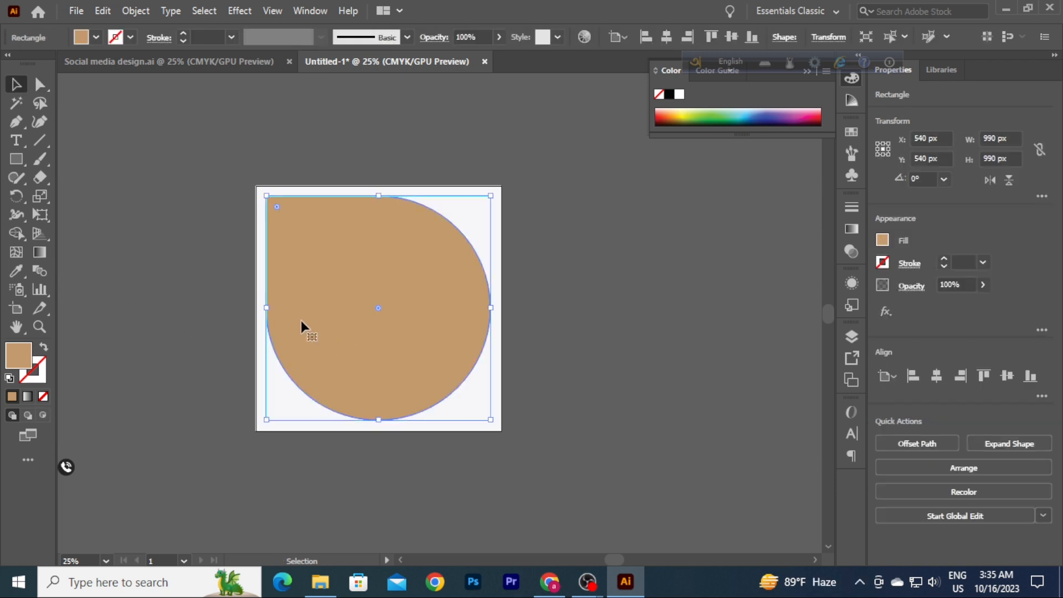
{"action": "left_click", "coordinate": [136, 10]}
{"action": "mouse_move", "coordinate": [222, 373]}
{"action": "left_click", "coordinate": [439, 434]}
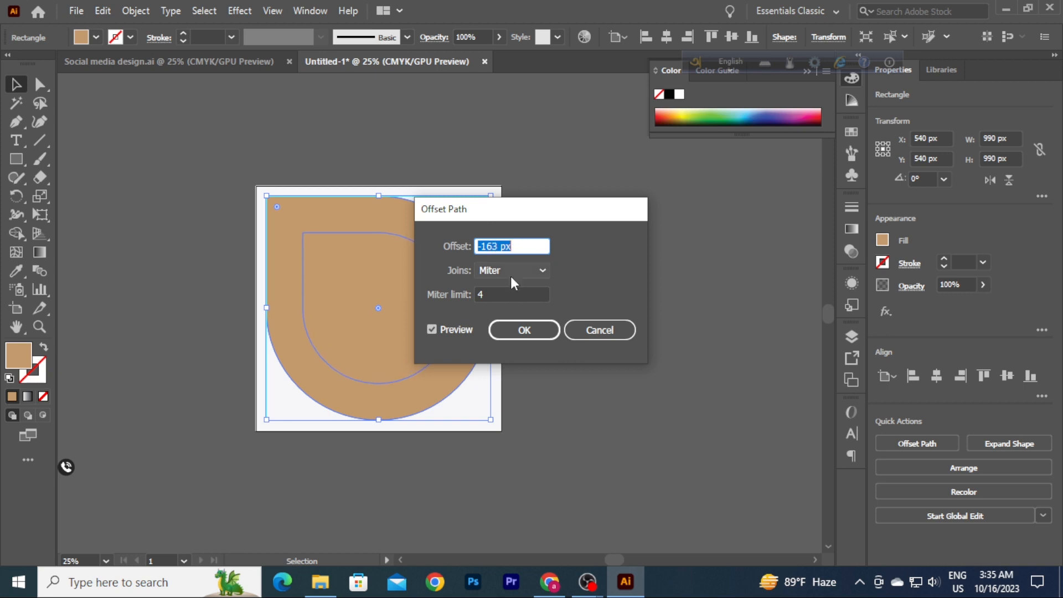
{"action": "left_click", "coordinate": [523, 331]}
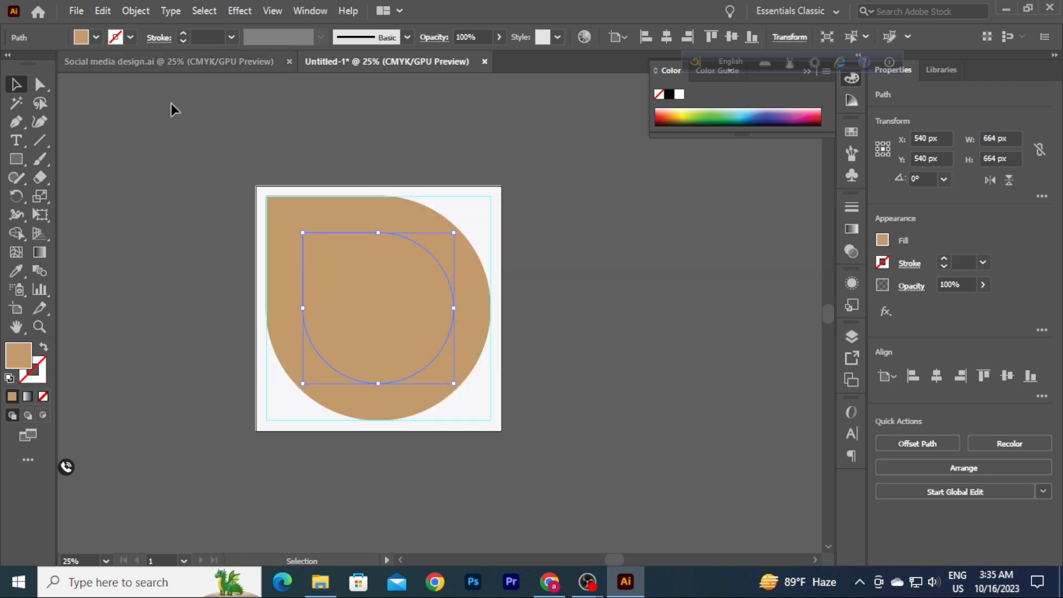
Step: Fill the inner teardrop with the background's off-white colour using the Eyedropper
{"action": "key", "text": "i"}
{"action": "left_click", "coordinate": [465, 221]}
{"action": "left_click", "coordinate": [15, 84]}
{"action": "left_click", "coordinate": [141, 333]}
Step: Bring the New York skyline photo next to the artboard and embed it in the document
{"action": "scroll", "coordinate": [141, 333], "scroll_direction": "down", "scroll_amount": 1}
{"action": "left_click_drag", "start_coordinate": [149, 339], "coordinate": [294, 487]}
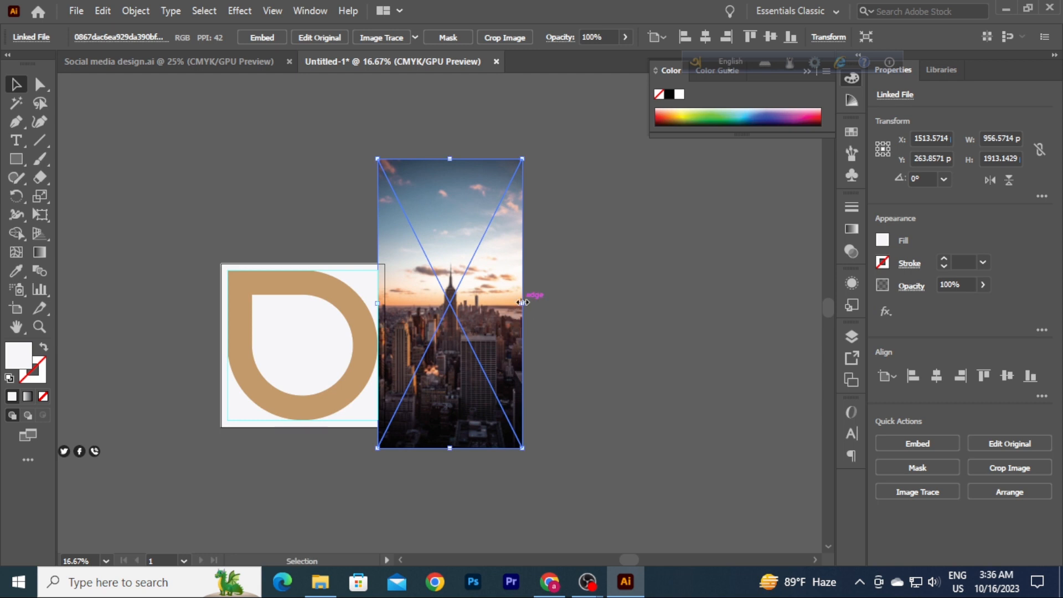
{"action": "left_click_drag", "start_coordinate": [515, 308], "coordinate": [558, 308]}
{"action": "left_click", "coordinate": [265, 41]}
Step: Center the skyline photo over the teardrop and scale it to about 1016 by 2032 px, covering the guide area's width
{"action": "left_click_drag", "start_coordinate": [499, 370], "coordinate": [306, 346]}
{"action": "scroll", "coordinate": [306, 346], "scroll_direction": "up", "scroll_amount": 1}
{"action": "left_click_drag", "start_coordinate": [301, 297], "coordinate": [307, 323]}
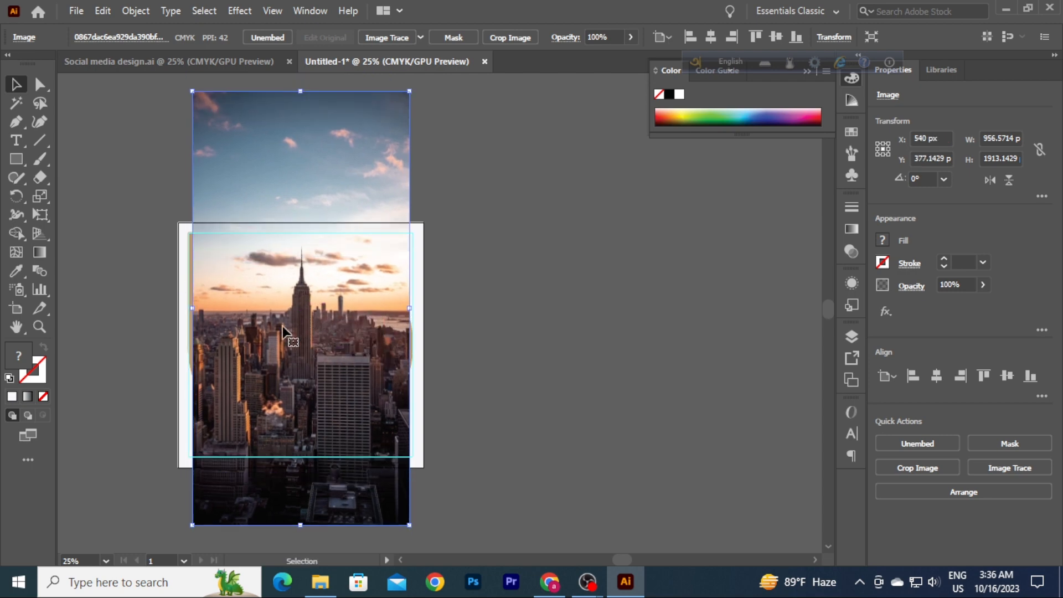
{"action": "left_click_drag", "start_coordinate": [237, 303], "coordinate": [233, 303]}
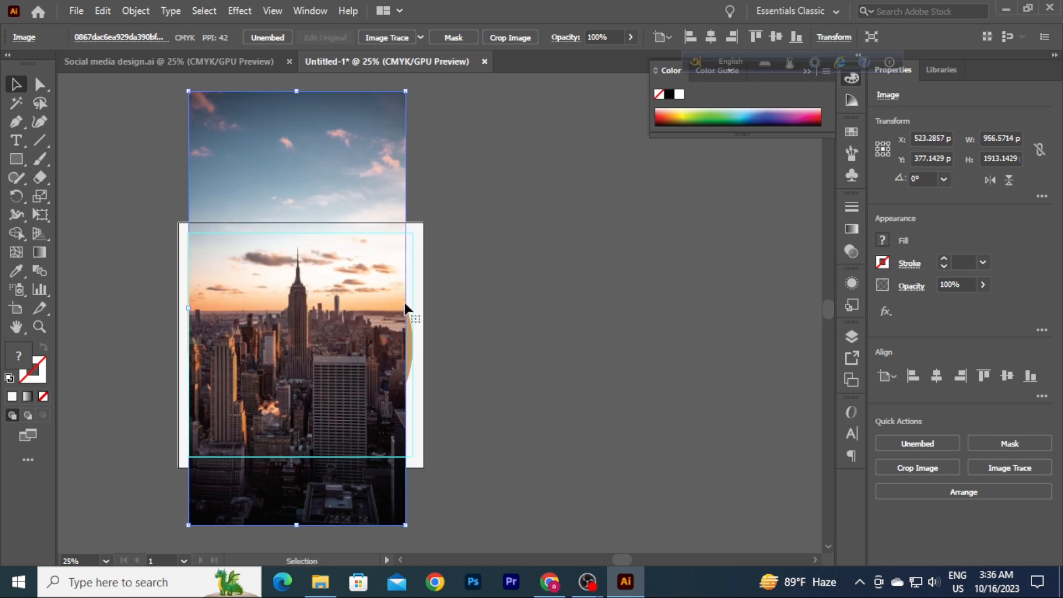
{"action": "left_click_drag", "start_coordinate": [406, 307], "coordinate": [418, 308]}
{"action": "key", "text": "Left"}
{"action": "key", "text": "Left"}
{"action": "key", "text": "Left"}
{"action": "key", "text": "Left"}
{"action": "key", "text": "Left"}
{"action": "key", "text": "Left"}
{"action": "key", "text": "Left"}
{"action": "key", "text": "Left"}
{"action": "key", "text": "Left"}
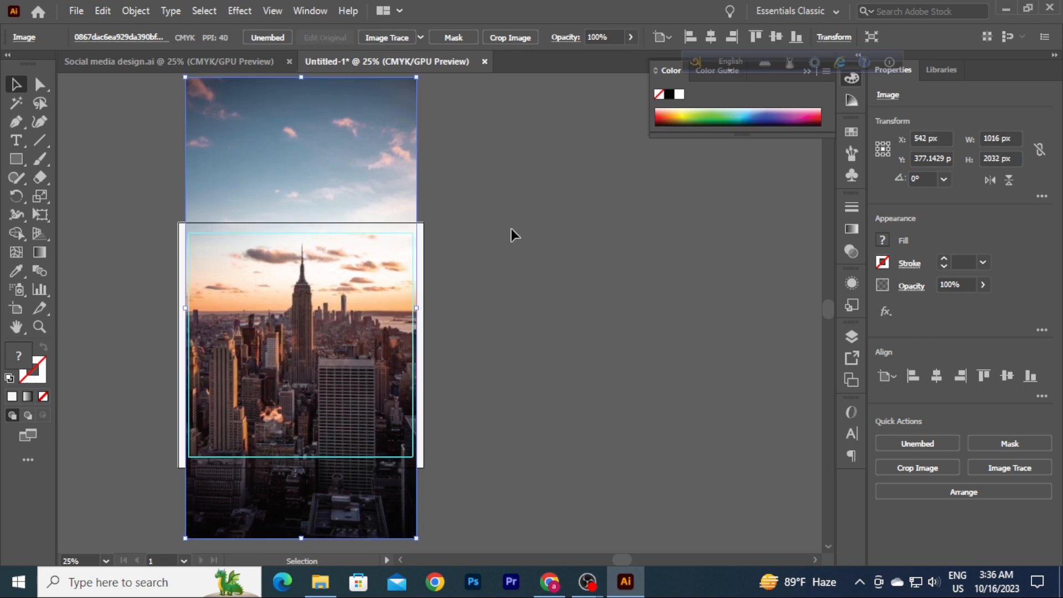
Step: Draw a rectangle about 1001 by 1080 px over the photo, spanning the artboard's full height
{"action": "left_click", "coordinate": [512, 228]}
{"action": "left_click", "coordinate": [16, 158]}
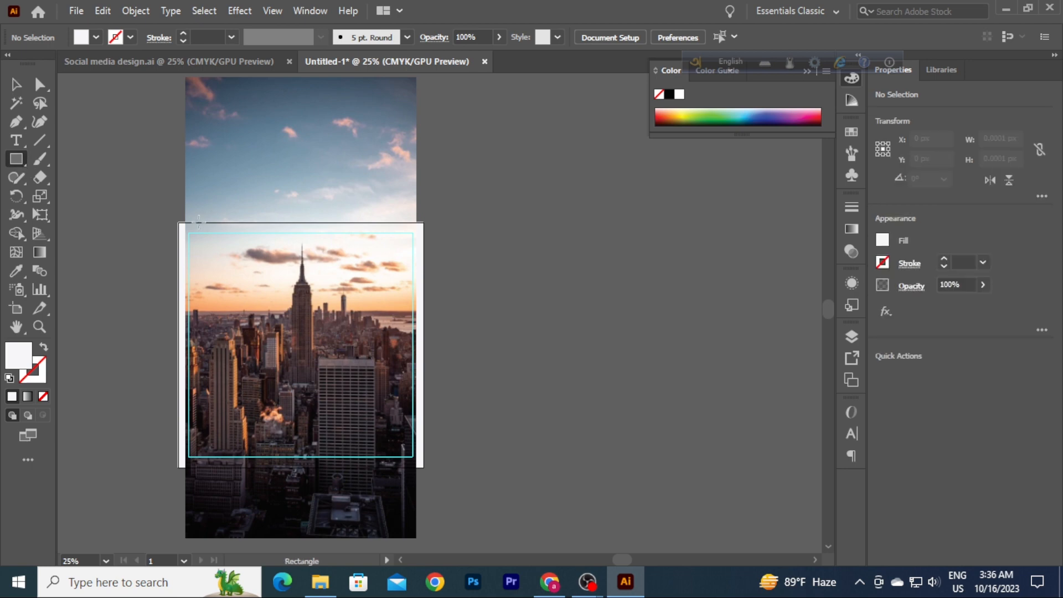
{"action": "mouse_move", "coordinate": [184, 223]}
{"action": "left_mouse_down"}
{"action": "mouse_move", "coordinate": [300, 316]}
{"action": "mouse_move", "coordinate": [425, 450]}
{"action": "mouse_move", "coordinate": [413, 466]}
{"action": "left_mouse_up"}
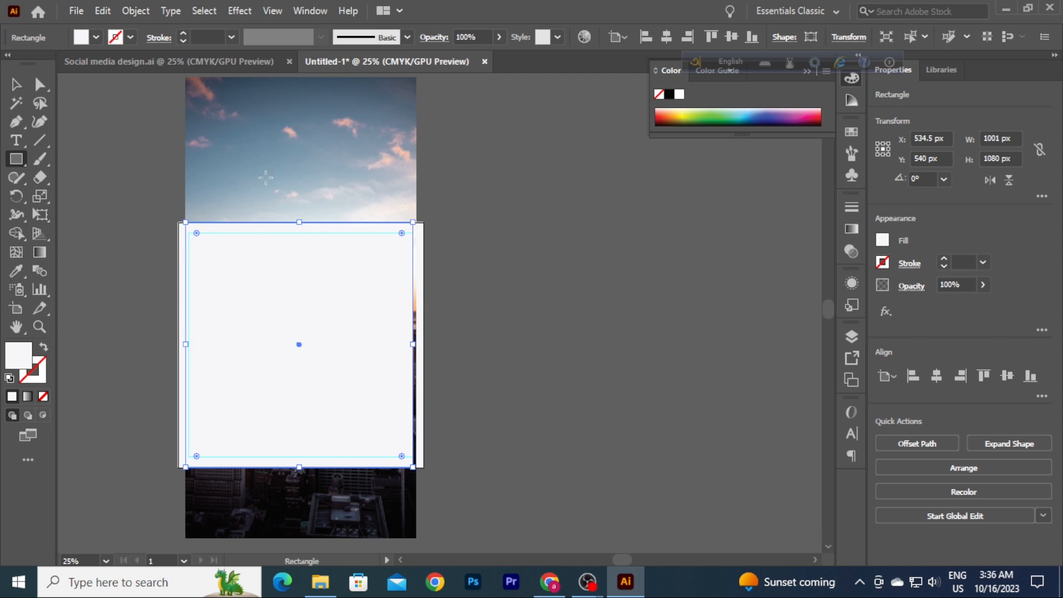
Step: Clip the skyline photo with the rectangle and move the cropped photo beside the artboard
{"action": "key", "text": "v"}
{"action": "left_click", "coordinate": [291, 171], "text": "shift"}
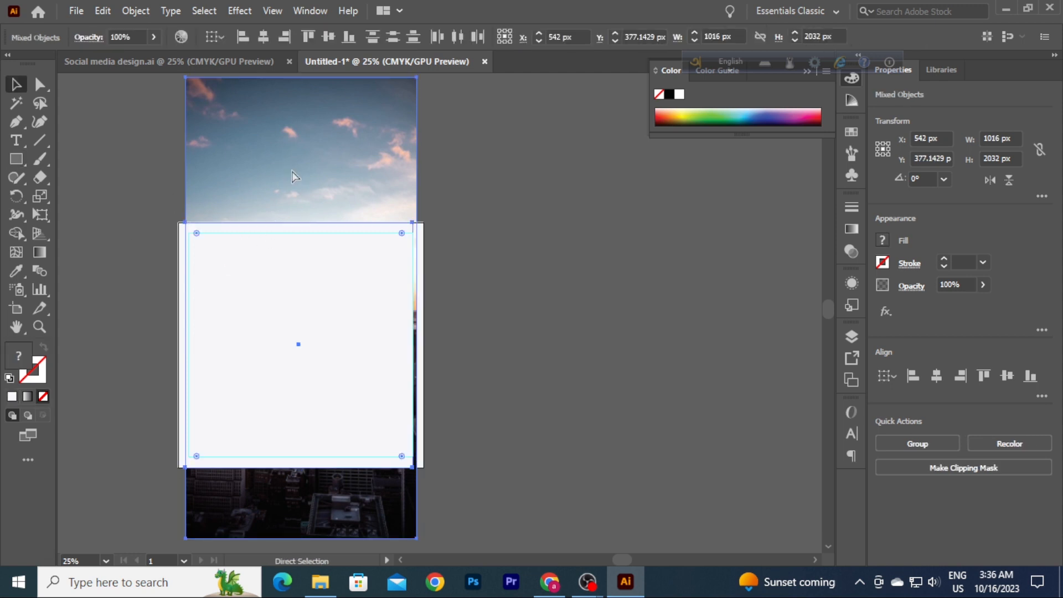
{"action": "right_click", "coordinate": [323, 284]}
{"action": "left_click", "coordinate": [382, 441]}
{"action": "left_click_drag", "start_coordinate": [313, 345], "coordinate": [602, 339]}
{"action": "left_click", "coordinate": [208, 218]}
Step: Draw a rectangle exactly over the cropped photo and fill it with grey, hue 0 and brightness 50%
{"action": "key", "text": "m"}
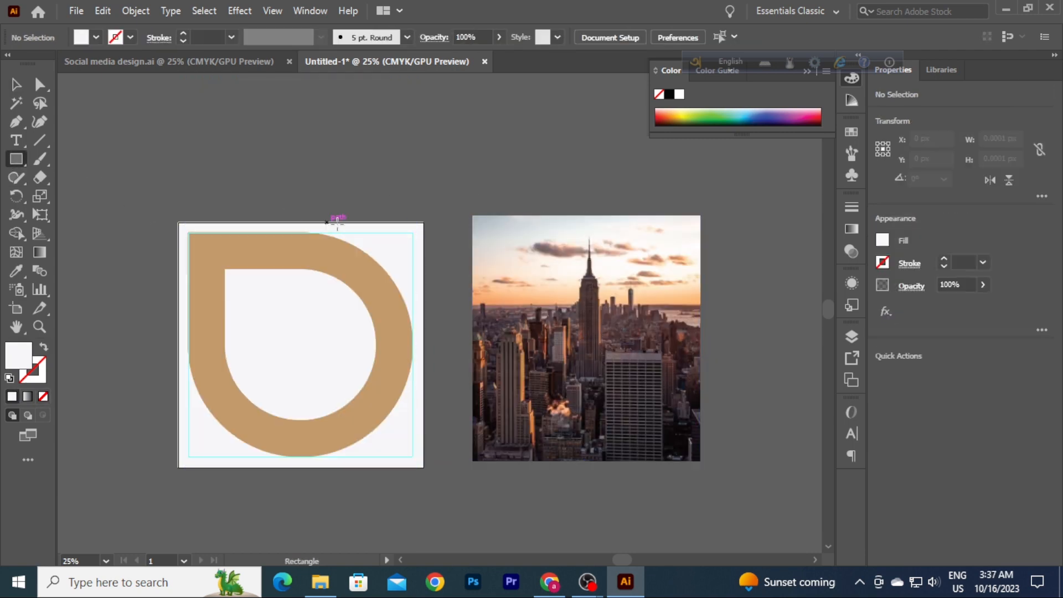
{"action": "left_click_drag", "start_coordinate": [472, 215], "coordinate": [700, 461]}
{"action": "double_click", "coordinate": [18, 354]}
{"action": "left_click", "coordinate": [641, 264]}
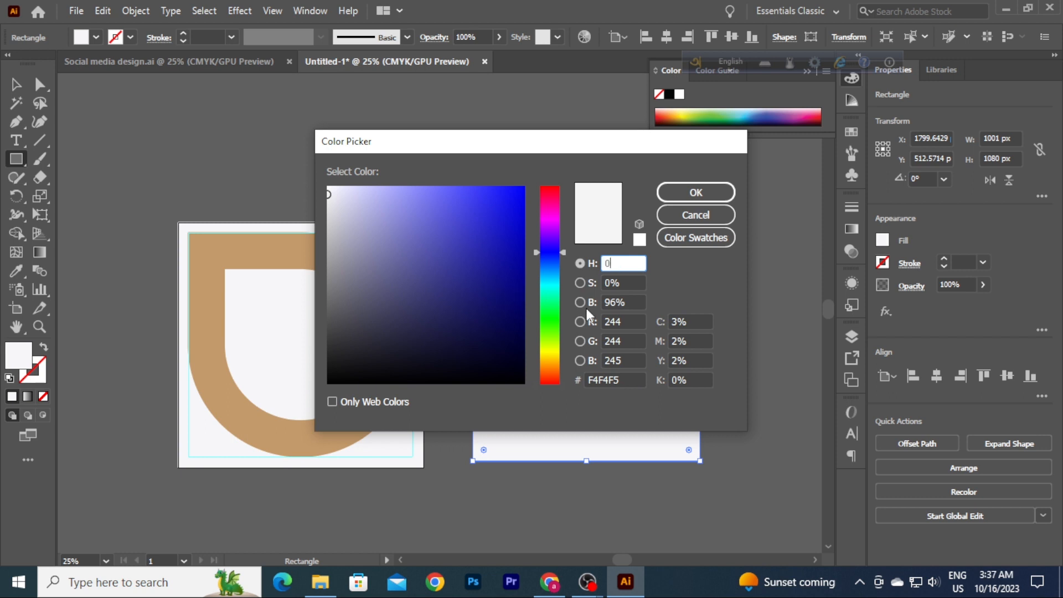
{"action": "type", "text": "0"}
{"action": "left_click", "coordinate": [623, 302]}
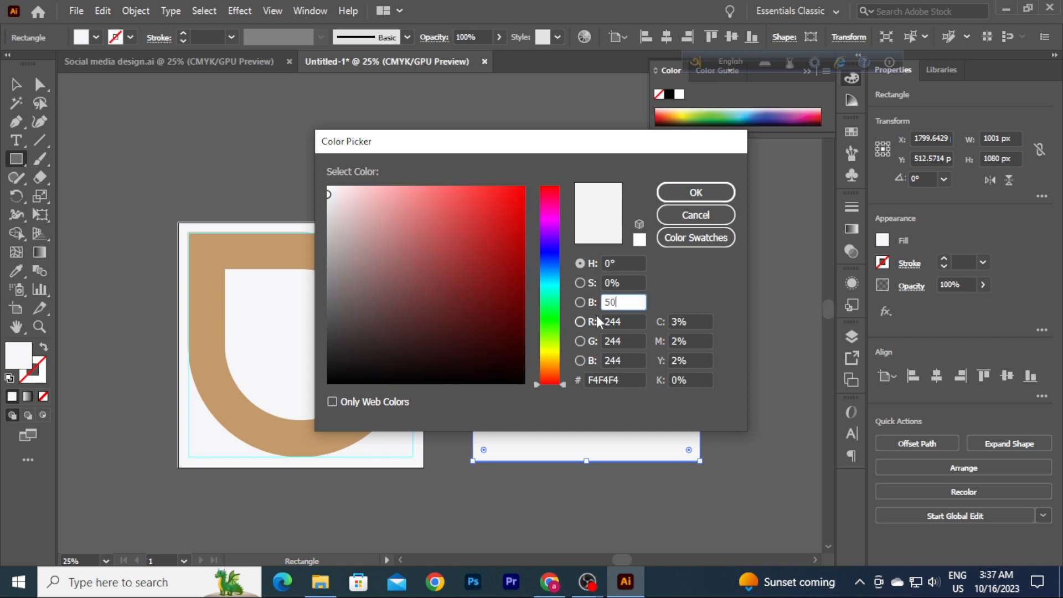
{"action": "type", "text": "50"}
{"action": "left_click", "coordinate": [695, 192]}
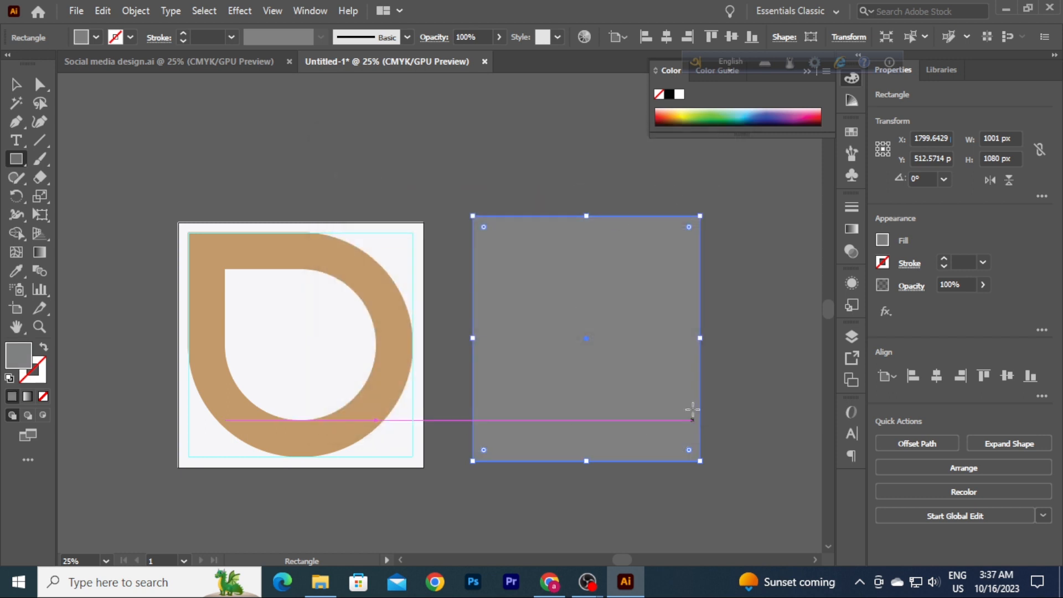
Step: Set the grey rectangle's blending mode to Color
{"action": "left_click", "coordinate": [16, 84]}
{"action": "left_click", "coordinate": [434, 37]}
{"action": "left_click", "coordinate": [308, 63]}
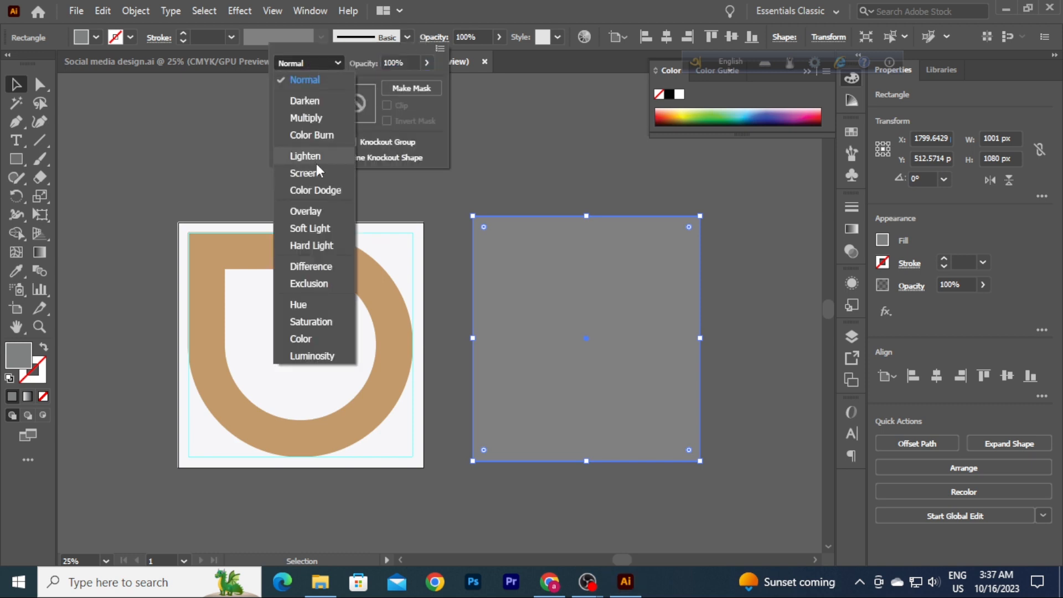
{"action": "left_click", "coordinate": [300, 338]}
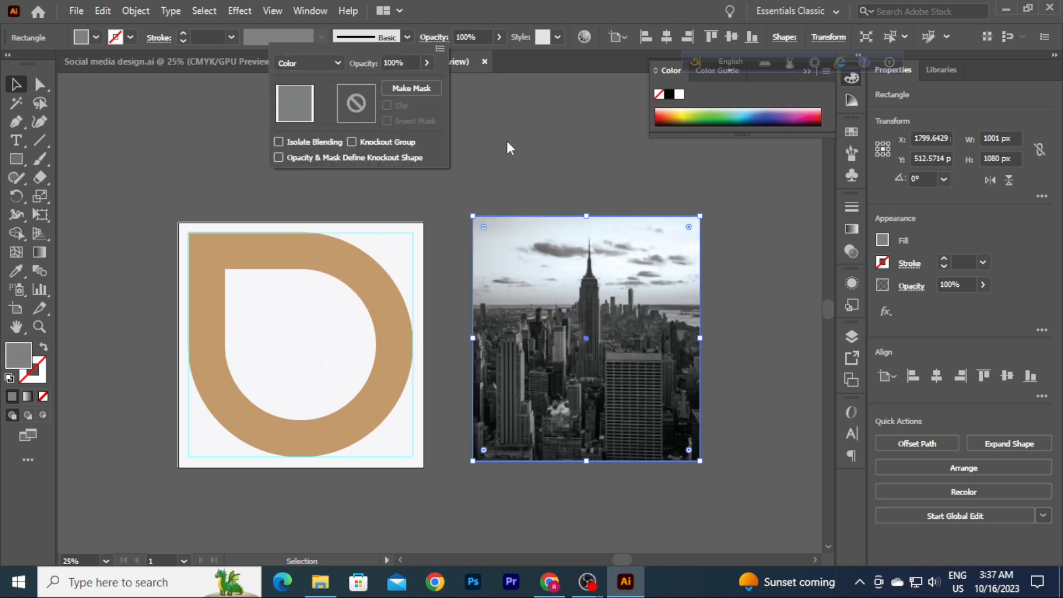
{"action": "left_click", "coordinate": [522, 141]}
Step: Group the grey overlay with the cropped photo and shift the group slightly down beside the artboard
{"action": "left_click_drag", "start_coordinate": [523, 141], "coordinate": [636, 326]}
{"action": "right_click", "coordinate": [565, 313]}
{"action": "left_click", "coordinate": [627, 179]}
{"action": "left_click", "coordinate": [746, 322]}
{"action": "left_click_drag", "start_coordinate": [560, 359], "coordinate": [554, 391]}
Step: Duplicate the outer tan teardrop in place
{"action": "left_click", "coordinate": [391, 375]}
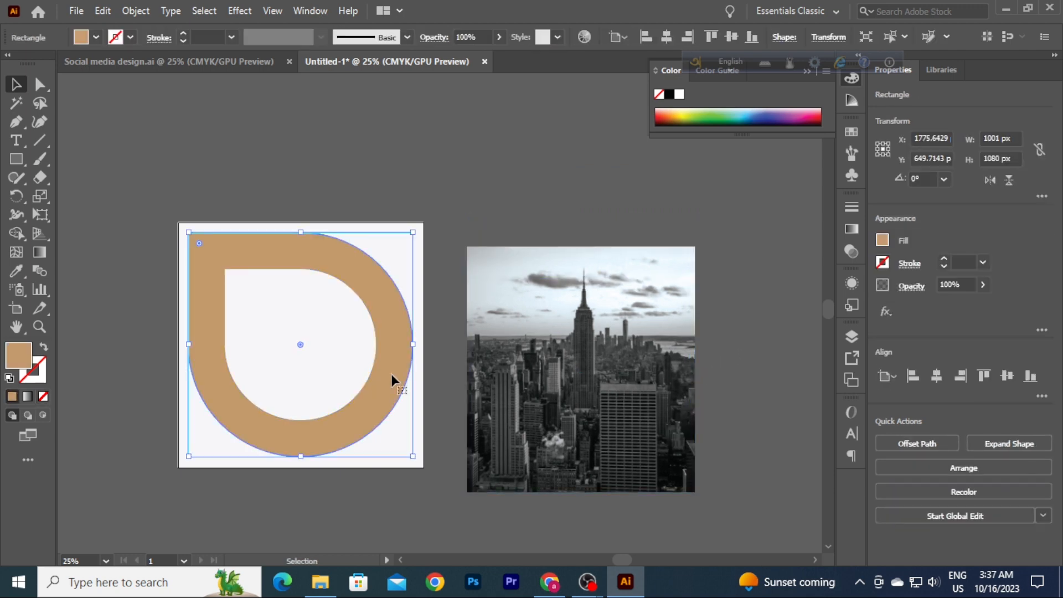
{"action": "right_click", "coordinate": [392, 377]}
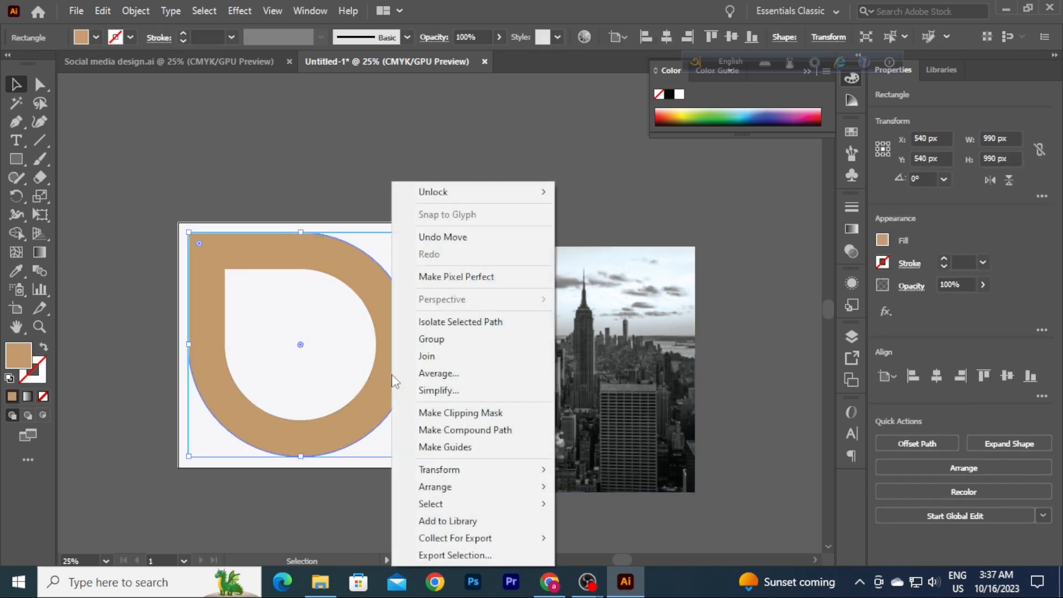
{"action": "left_click", "coordinate": [384, 381]}
Step: Center the black-and-white photo group on the artboard and send it backward behind the inner and outer teardrops
{"action": "left_click_drag", "start_coordinate": [568, 398], "coordinate": [304, 372]}
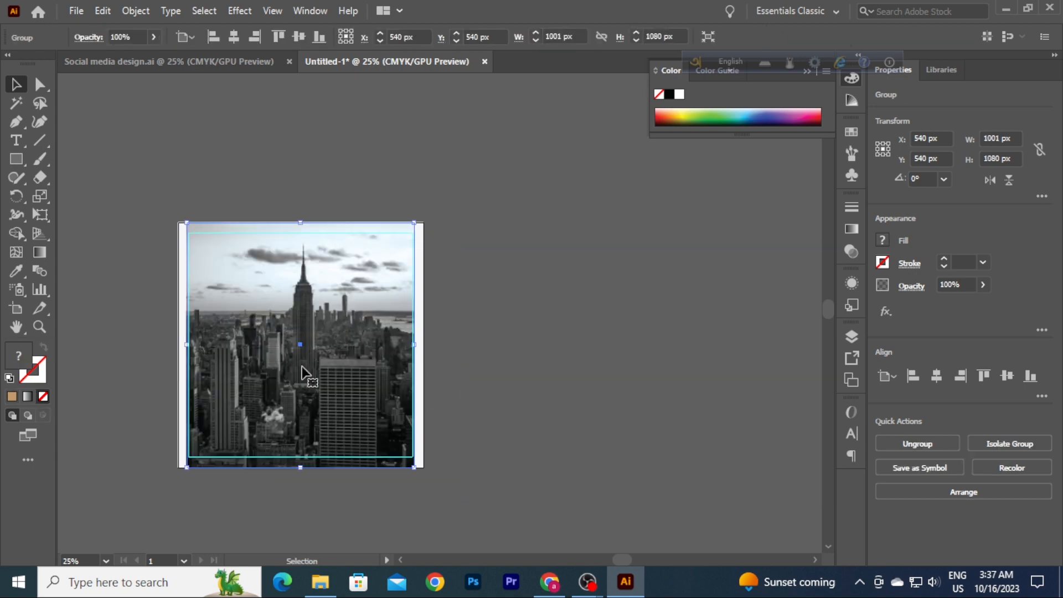
{"action": "key", "text": "ctrl+["}
{"action": "key", "text": "ctrl+["}
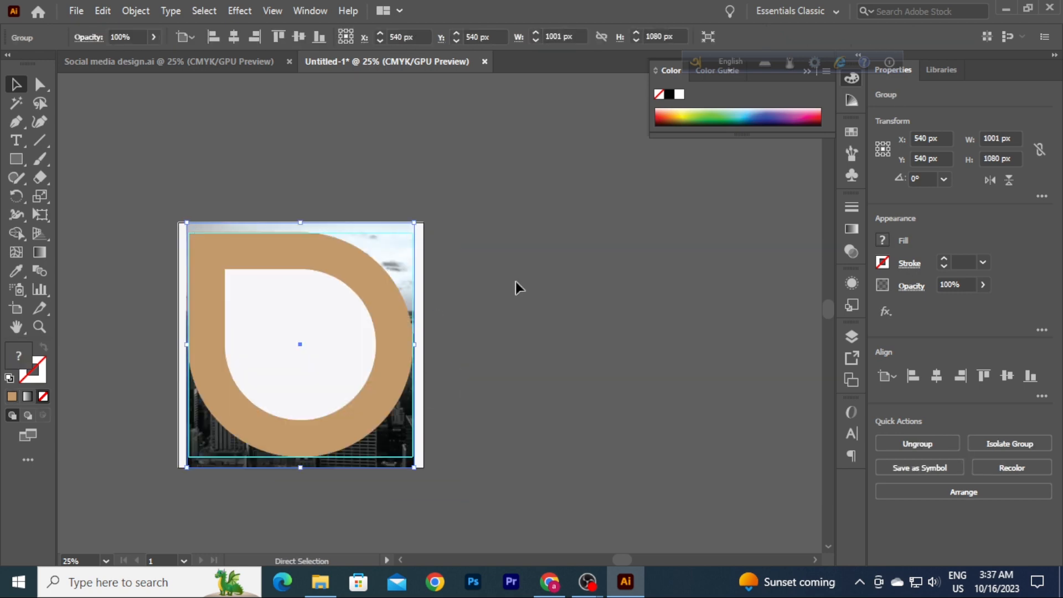
Step: Clip the black-and-white photo group with the outer tan teardrop
{"action": "left_click", "coordinate": [390, 350], "text": "shift"}
{"action": "right_click", "coordinate": [391, 350]}
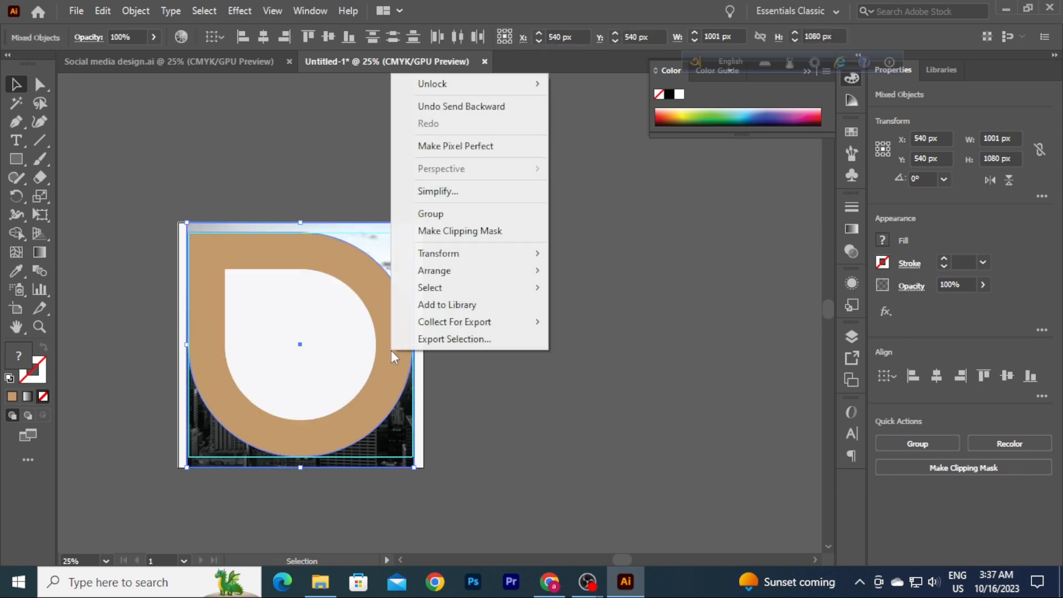
{"action": "left_click", "coordinate": [465, 229]}
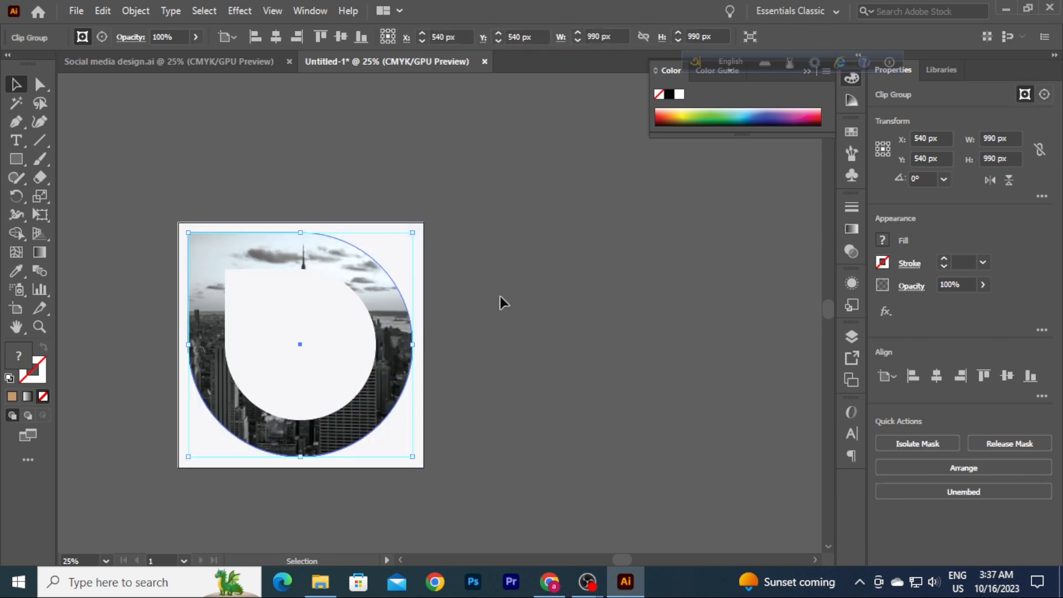
{"action": "left_click", "coordinate": [523, 343]}
Step: Send the clipped photo group behind the tan outer teardrop and fill that teardrop with #2B2B2B
{"action": "left_click", "coordinate": [397, 359]}
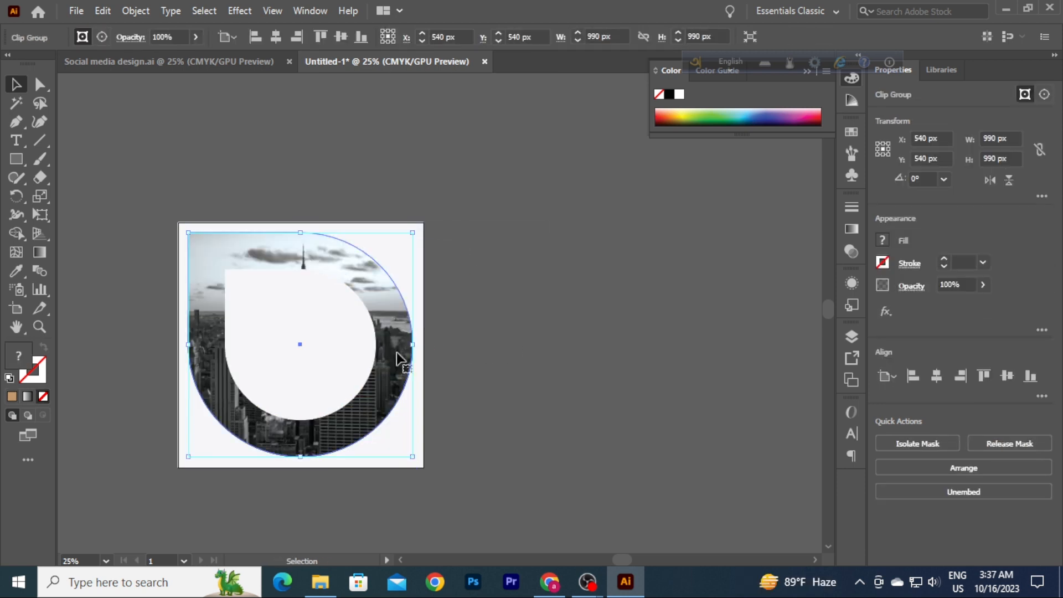
{"action": "key", "text": "ctrl+["}
{"action": "left_click", "coordinate": [396, 358]}
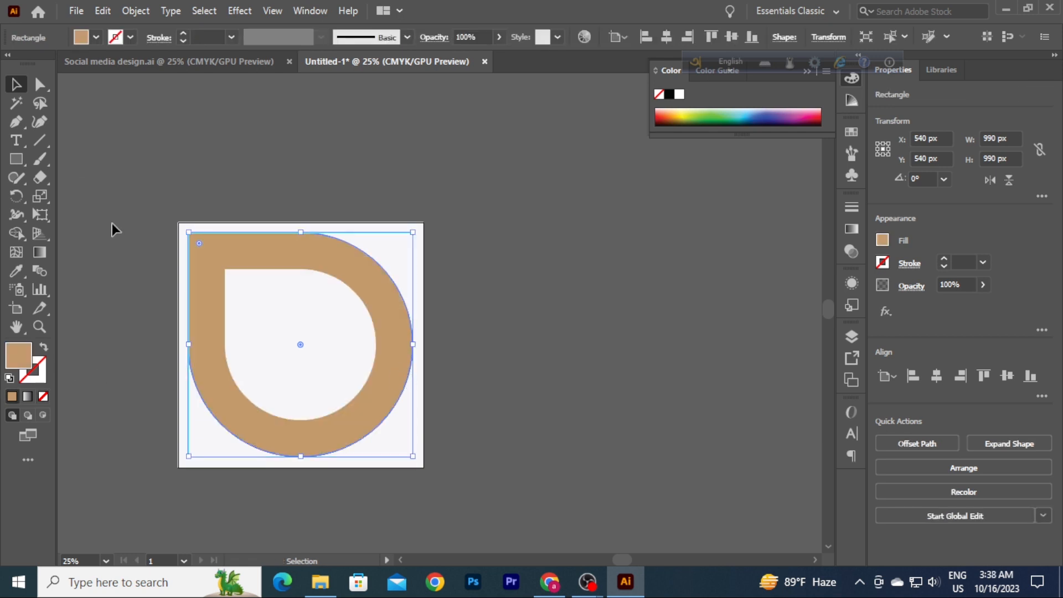
{"action": "double_click", "coordinate": [22, 365]}
{"action": "type", "text": "2b2b2b"}
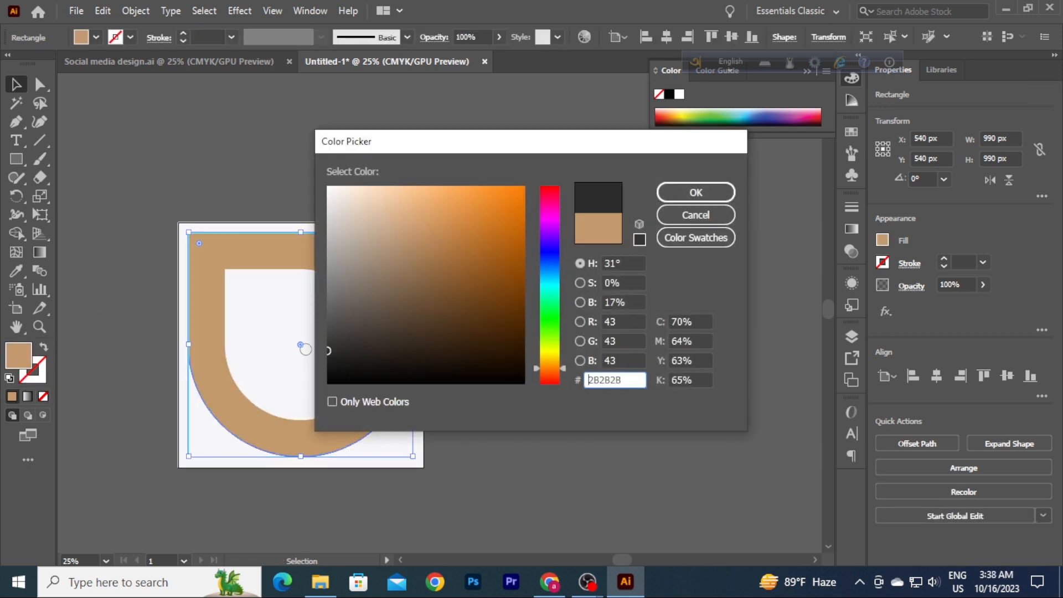
{"action": "left_click", "coordinate": [693, 190]}
Step: Lower the dark outer teardrop's opacity to about 68% as an overlay on the skyline photo
{"action": "left_click", "coordinate": [433, 39]}
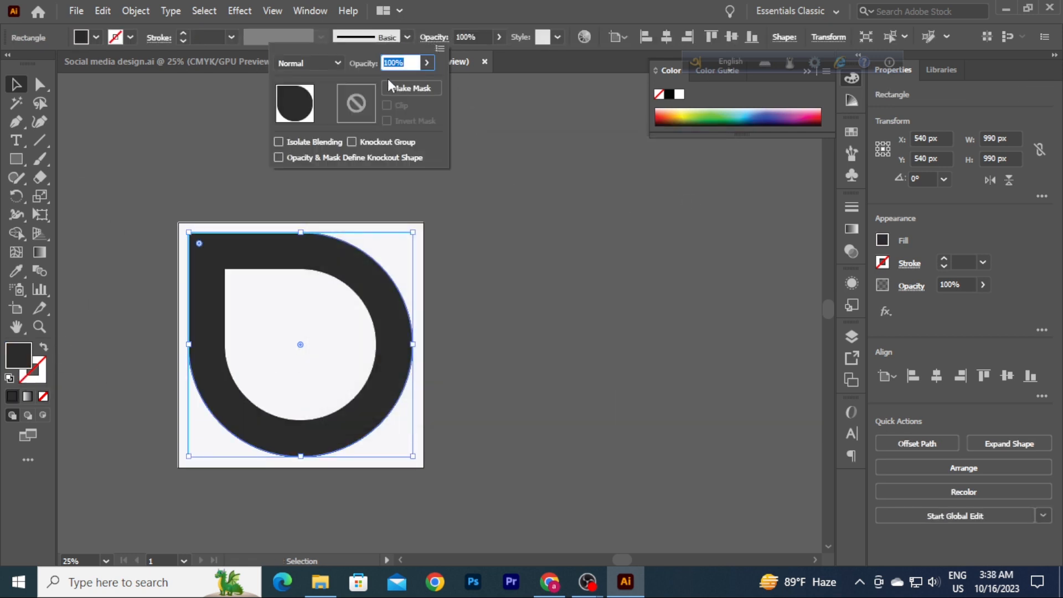
{"action": "left_click", "coordinate": [428, 62]}
{"action": "left_click_drag", "start_coordinate": [427, 82], "coordinate": [409, 83]}
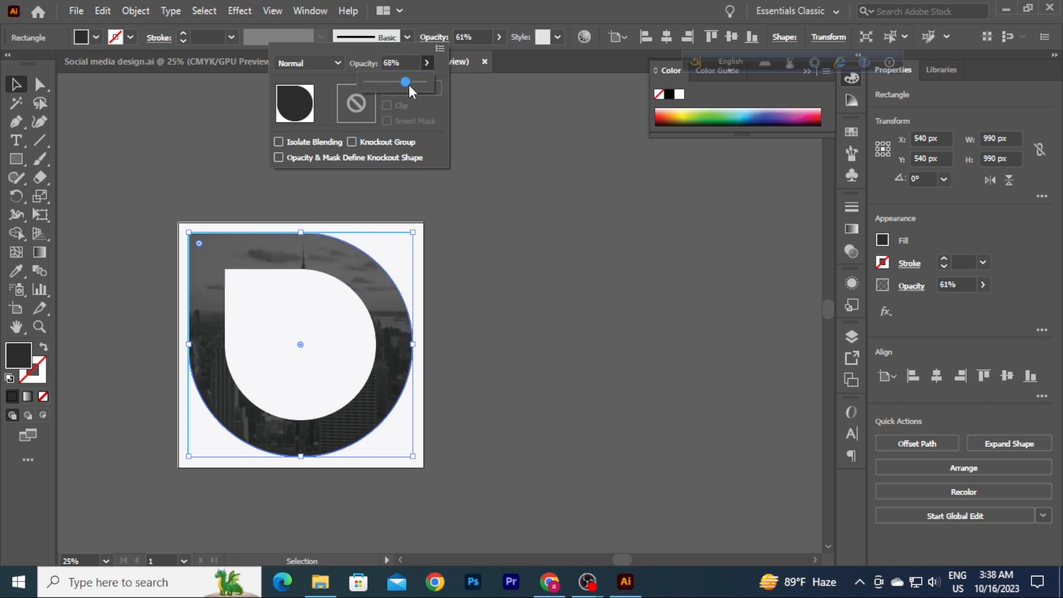
{"action": "left_click", "coordinate": [514, 311]}
Step: Place the YOUR LOGO group in the upper-left corner of the photo teardrop, scaled down inside the margin guides
{"action": "scroll", "coordinate": [519, 316], "scroll_direction": "down", "scroll_amount": 2}
{"action": "left_click_drag", "start_coordinate": [251, 327], "coordinate": [452, 316]}
{"action": "scroll", "coordinate": [442, 327], "scroll_direction": "up", "scroll_amount": 3}
{"action": "left_click_drag", "start_coordinate": [135, 456], "coordinate": [541, 287]}
{"action": "scroll", "coordinate": [540, 287], "scroll_direction": "up", "scroll_amount": 4}
{"action": "left_click_drag", "start_coordinate": [633, 321], "coordinate": [436, 267]}
{"action": "left_click", "coordinate": [281, 284]}
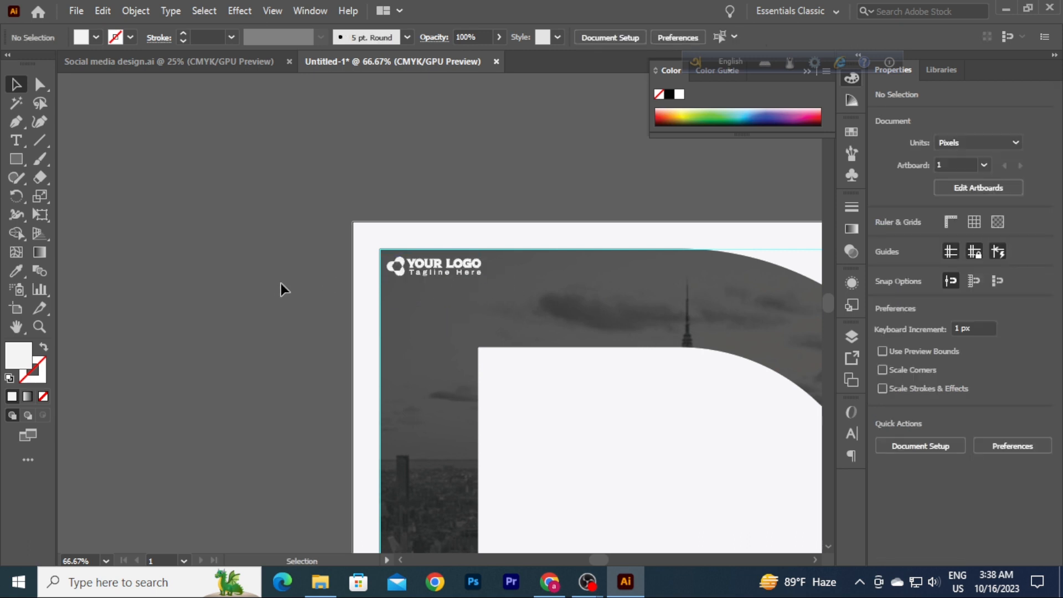
Step: Move the Twitter, Facebook and phone icon group to the upper-right corner of the artboard
{"action": "scroll", "coordinate": [277, 283], "scroll_direction": "down", "scroll_amount": 3}
{"action": "left_click_drag", "start_coordinate": [256, 362], "coordinate": [303, 309]}
{"action": "left_click", "coordinate": [140, 491]}
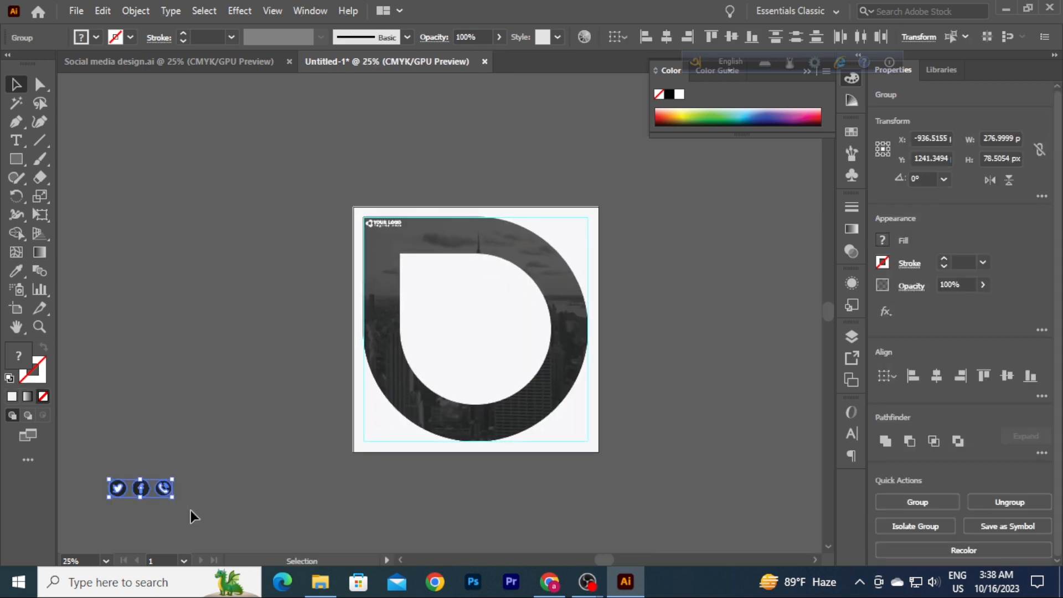
{"action": "left_click_drag", "start_coordinate": [160, 488], "coordinate": [593, 219]}
Step: Scale the social icon group down to about 140 by 40 px and fit it into the upper-right corner of the margin guides
{"action": "scroll", "coordinate": [594, 219], "scroll_direction": "up", "scroll_amount": 4}
{"action": "left_click_drag", "start_coordinate": [320, 230], "coordinate": [413, 256]}
{"action": "left_click_drag", "start_coordinate": [494, 284], "coordinate": [495, 246]}
{"action": "left_click_drag", "start_coordinate": [415, 239], "coordinate": [447, 240]}
{"action": "left_click_drag", "start_coordinate": [529, 248], "coordinate": [523, 241]}
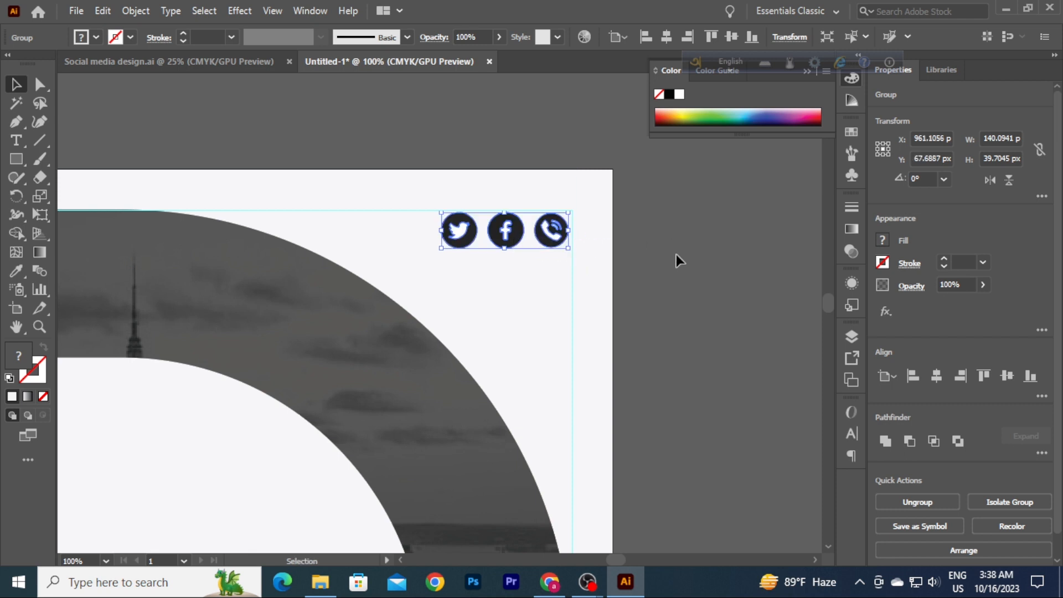
{"action": "left_click", "coordinate": [703, 309]}
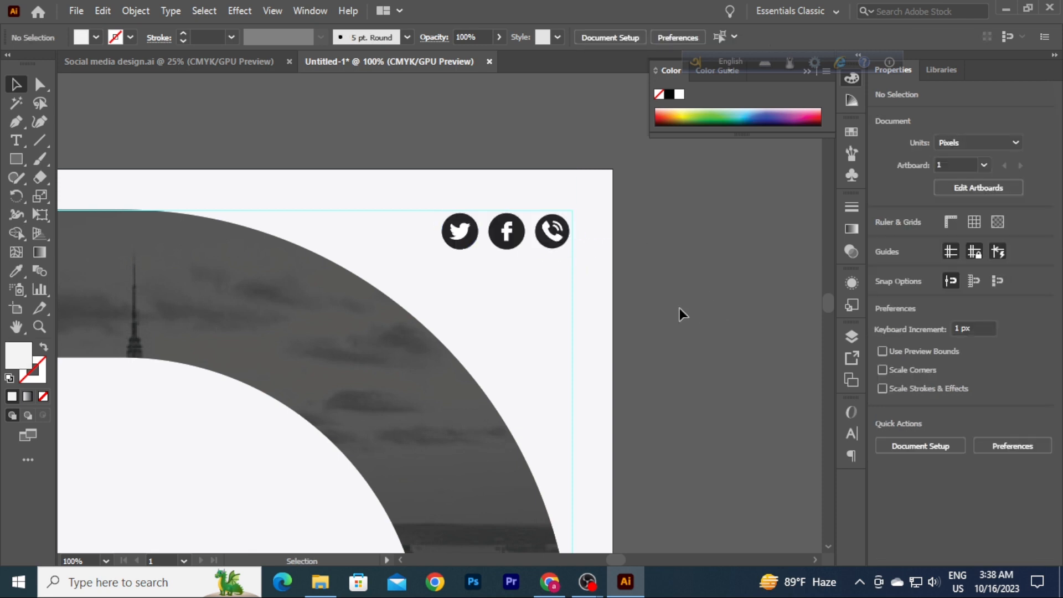
{"action": "scroll", "coordinate": [662, 302], "scroll_direction": "down", "scroll_amount": 3}
{"action": "scroll", "coordinate": [663, 302], "scroll_direction": "down", "scroll_amount": 2}
{"action": "left_click", "coordinate": [616, 208]}
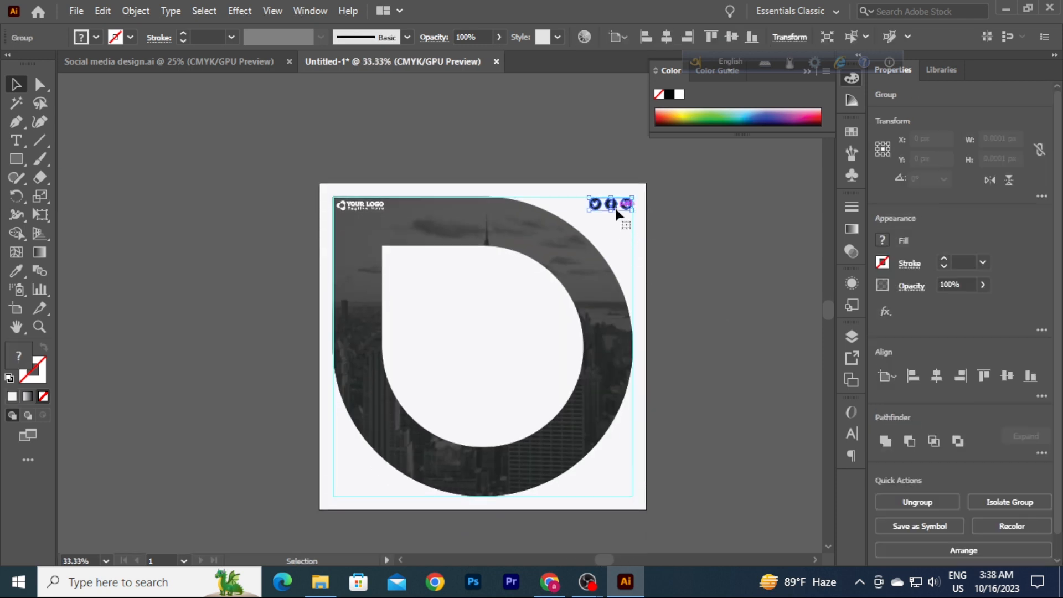
{"action": "left_click", "coordinate": [738, 254]}
Step: Move the GRAPHIC DESIGNING EXPERT heading into the upper part of the white teardrop and scale it to about 336 by 190 px
{"action": "scroll", "coordinate": [535, 360], "scroll_direction": "down", "scroll_amount": 3}
{"action": "left_click", "coordinate": [260, 463]}
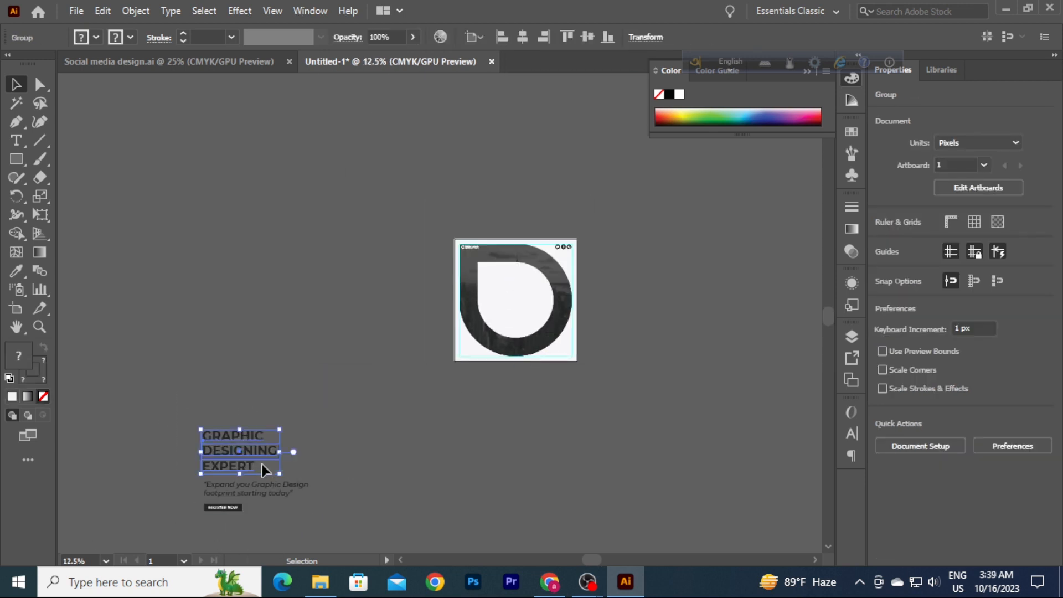
{"action": "left_click_drag", "start_coordinate": [242, 454], "coordinate": [526, 289]}
{"action": "scroll", "coordinate": [523, 282], "scroll_direction": "up", "scroll_amount": 4}
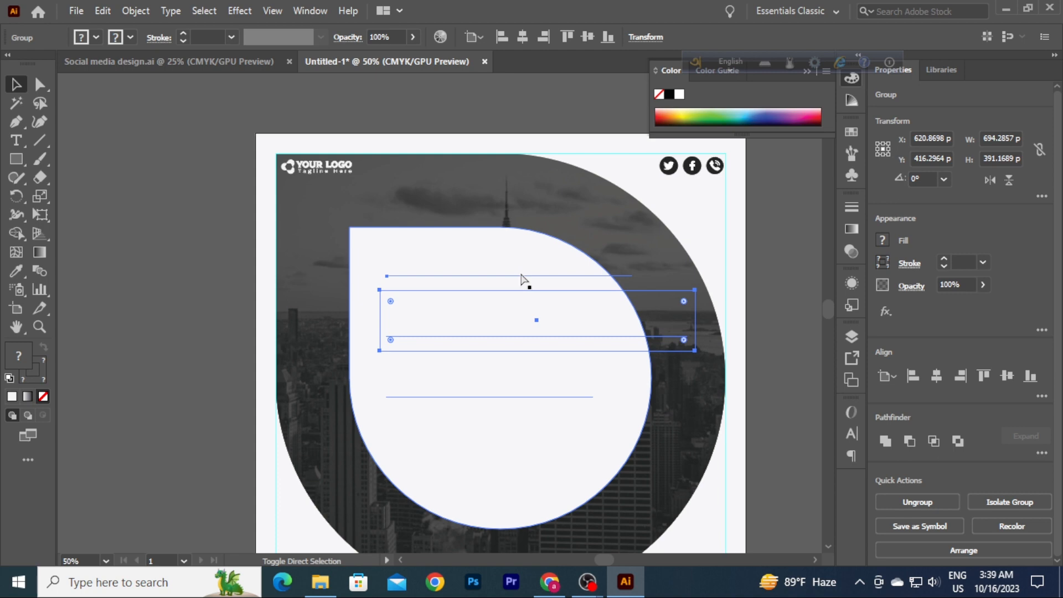
{"action": "left_click_drag", "start_coordinate": [694, 234], "coordinate": [565, 306]}
{"action": "left_click_drag", "start_coordinate": [440, 359], "coordinate": [424, 287]}
{"action": "left_click_drag", "start_coordinate": [551, 294], "coordinate": [518, 294]}
{"action": "left_click_drag", "start_coordinate": [409, 302], "coordinate": [410, 305]}
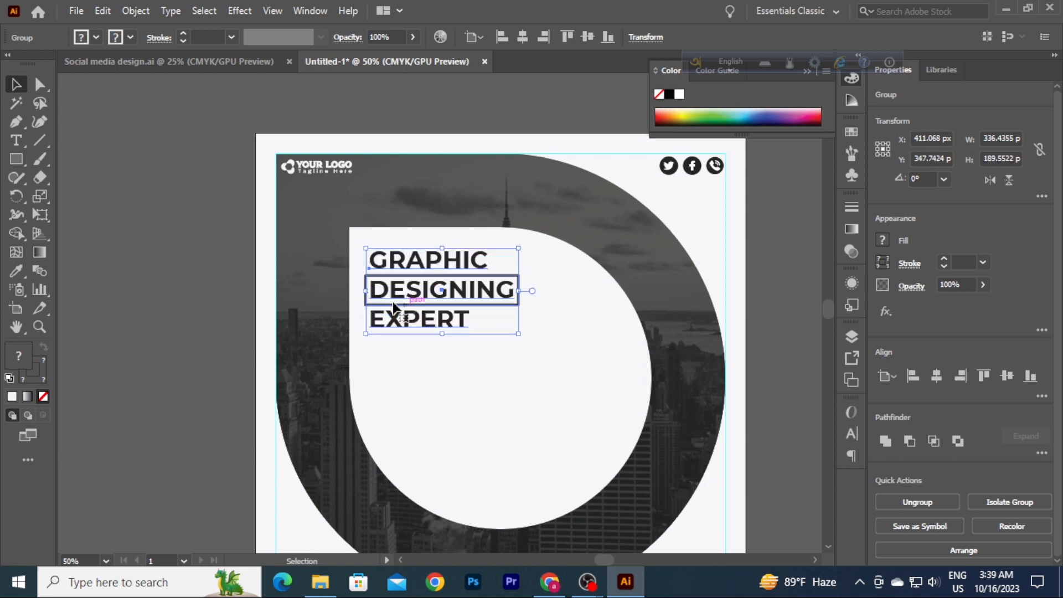
Step: Enlarge the GRAPHIC DESIGNING EXPERT heading slightly to about 355 by 200 px
{"action": "left_click", "coordinate": [188, 303]}
{"action": "left_click", "coordinate": [456, 314]}
{"action": "left_click_drag", "start_coordinate": [519, 336], "coordinate": [526, 338]}
{"action": "left_click", "coordinate": [204, 345]}
Step: Move the italic "Expand you Graphic Design footprint starting today" tagline onto the white teardrop below the heading
{"action": "scroll", "coordinate": [204, 344], "scroll_direction": "down", "scroll_amount": 2}
{"action": "left_click_drag", "start_coordinate": [205, 344], "coordinate": [392, 284]}
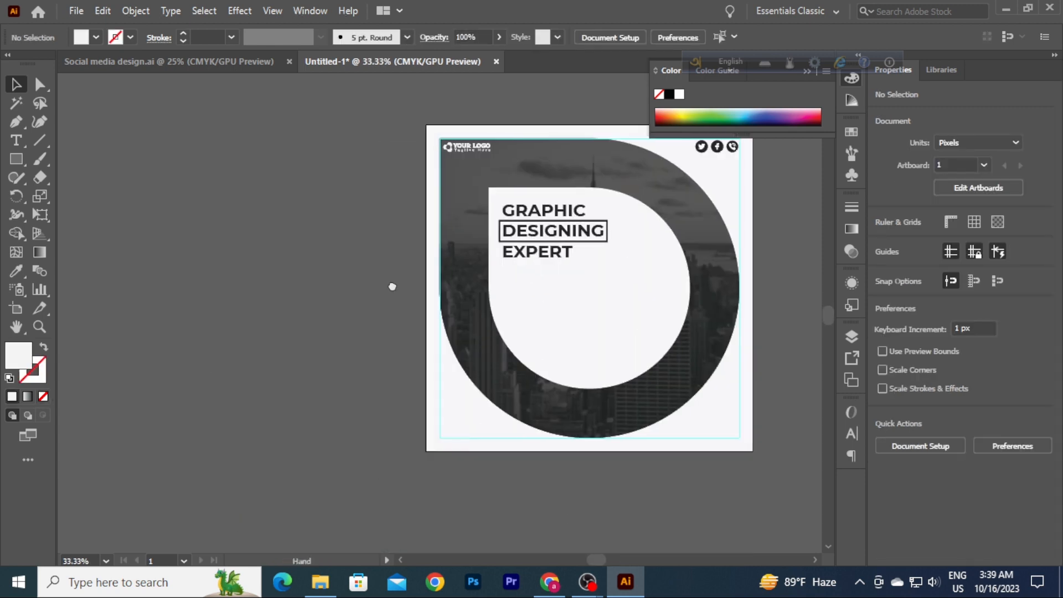
{"action": "scroll", "coordinate": [391, 285], "scroll_direction": "down", "scroll_amount": 4}
{"action": "left_click_drag", "start_coordinate": [225, 443], "coordinate": [467, 255]}
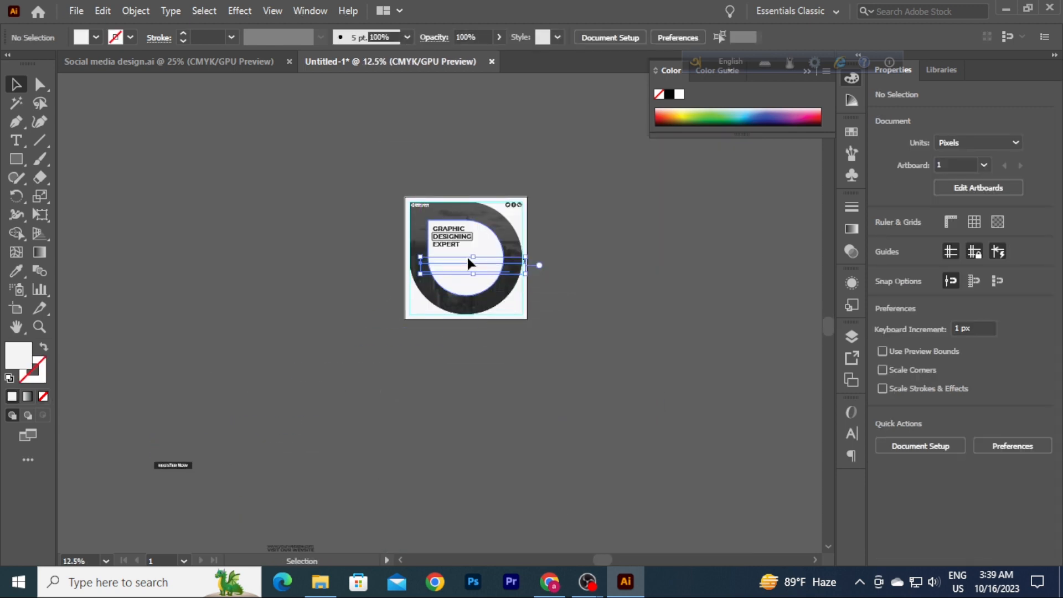
Step: Scale the tagline down to about 516 by 81 px and position it just beneath EXPERT inside the white teardrop
{"action": "scroll", "coordinate": [466, 255], "scroll_direction": "up", "scroll_amount": 3}
{"action": "left_click_drag", "start_coordinate": [621, 278], "coordinate": [513, 311]}
{"action": "scroll", "coordinate": [421, 303], "scroll_direction": "up", "scroll_amount": 3}
{"action": "left_click_drag", "start_coordinate": [448, 388], "coordinate": [541, 304]}
{"action": "scroll", "coordinate": [609, 315], "scroll_direction": "down", "scroll_amount": 1}
{"action": "left_click_drag", "start_coordinate": [745, 319], "coordinate": [715, 327]}
{"action": "left_click", "coordinate": [141, 317]}
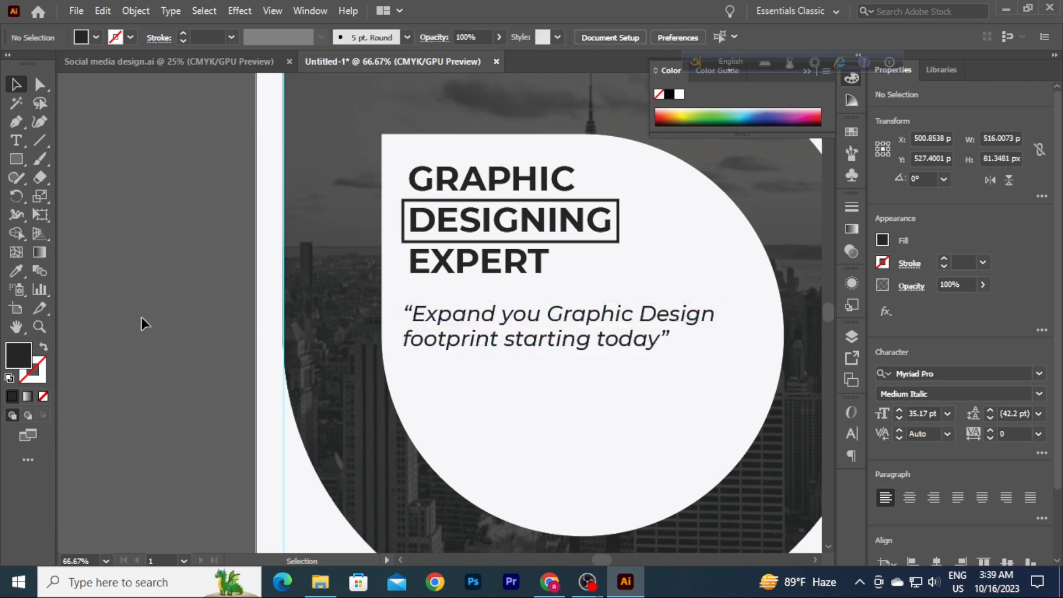
Step: Move the REGISTER NOW button group into the white teardrop beneath the tagline
{"action": "scroll", "coordinate": [230, 306], "scroll_direction": "down", "scroll_amount": 3}
{"action": "left_click_drag", "start_coordinate": [231, 306], "coordinate": [419, 209]}
{"action": "scroll", "coordinate": [419, 208], "scroll_direction": "down", "scroll_amount": 1}
{"action": "left_click_drag", "start_coordinate": [128, 493], "coordinate": [501, 227]}
{"action": "scroll", "coordinate": [493, 226], "scroll_direction": "up", "scroll_amount": 4}
Step: Scale the REGISTER NOW button down and shift it left to line up with the heading's left side
{"action": "left_click_drag", "start_coordinate": [409, 262], "coordinate": [453, 266]}
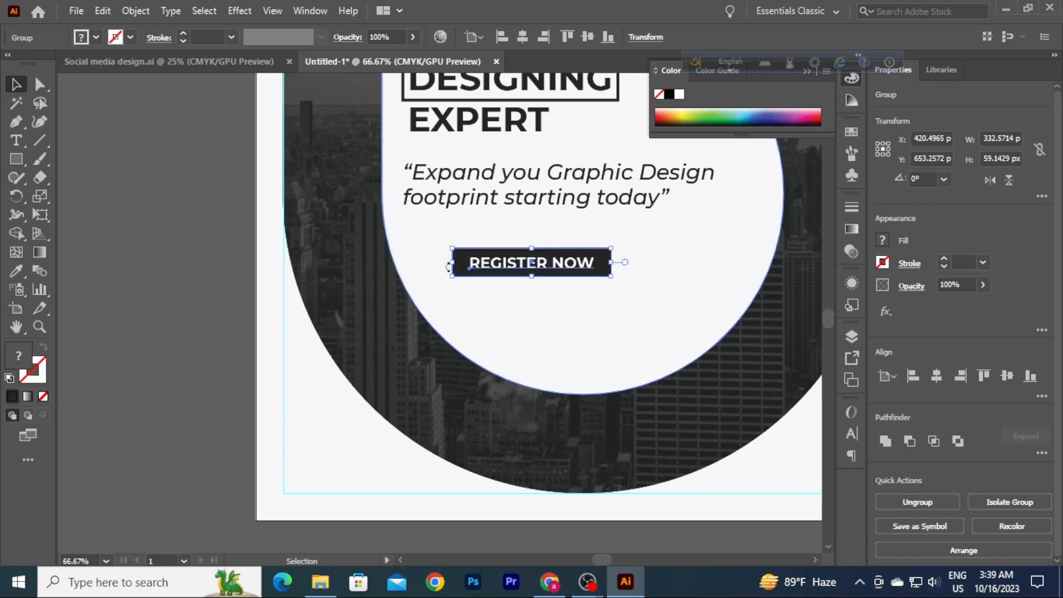
{"action": "left_click_drag", "start_coordinate": [360, 233], "coordinate": [275, 321]}
{"action": "left_click_drag", "start_coordinate": [408, 352], "coordinate": [365, 352]}
{"action": "left_click_drag", "start_coordinate": [484, 349], "coordinate": [455, 349]}
{"action": "left_click", "coordinate": [180, 346]}
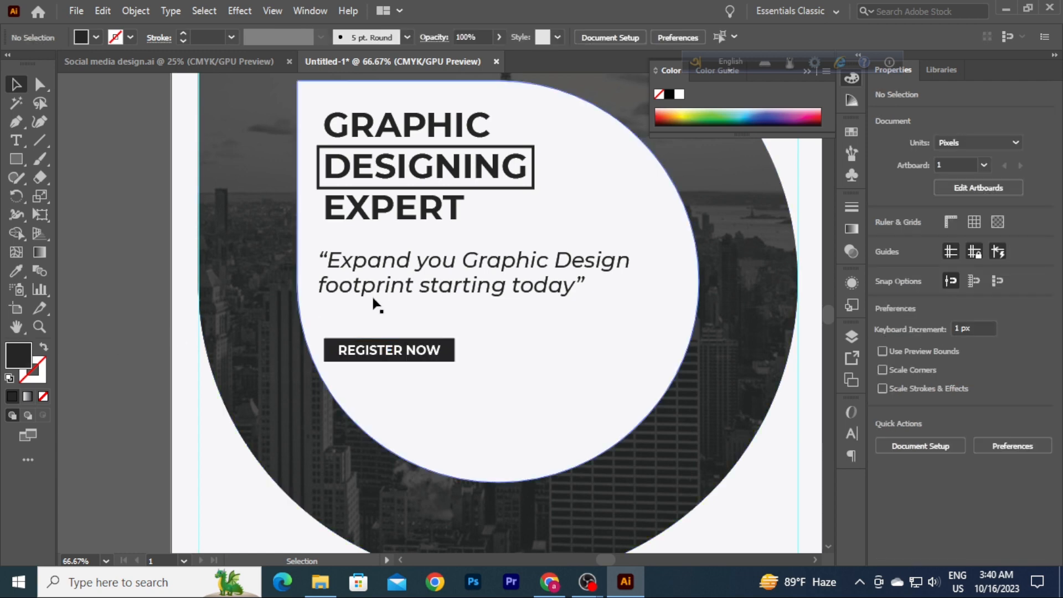
Step: Scale the italic tagline down to about 437 px wide and reposition it between the heading and the button
{"action": "left_click_drag", "start_coordinate": [401, 289], "coordinate": [403, 289]}
{"action": "left_click_drag", "start_coordinate": [632, 276], "coordinate": [576, 284]}
{"action": "left_click_drag", "start_coordinate": [368, 266], "coordinate": [373, 274]}
Step: Nudge the heading slightly and left-align the heading, tagline and REGISTER NOW button with each other
{"action": "mouse_move", "coordinate": [358, 209]}
{"action": "left_mouse_down"}
{"action": "mouse_move", "coordinate": [371, 207]}
{"action": "mouse_move", "coordinate": [356, 213]}
{"action": "left_mouse_up"}
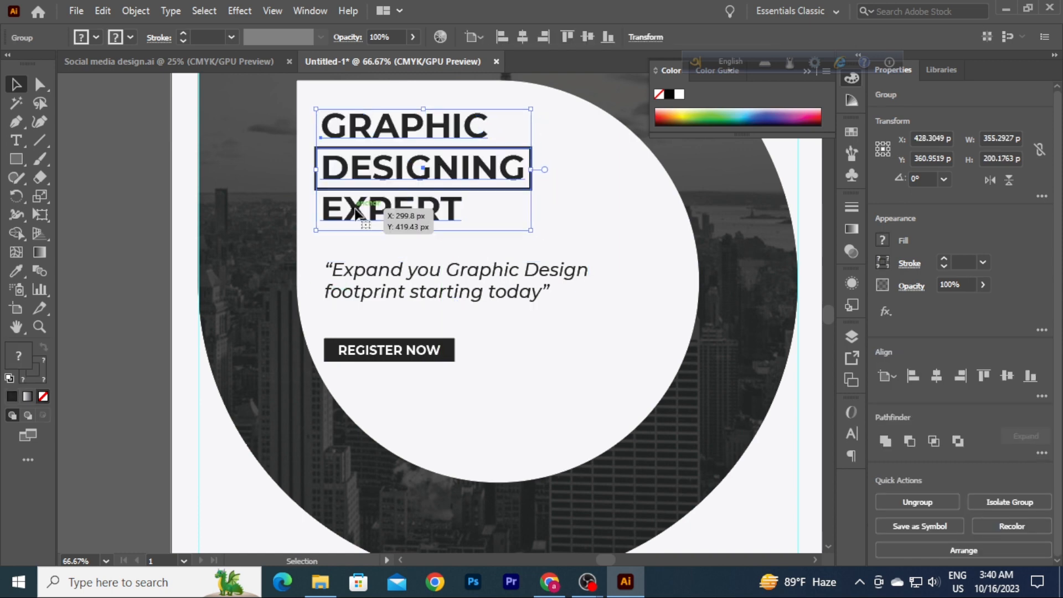
{"action": "left_click", "coordinate": [401, 288], "text": "shift"}
{"action": "left_click", "coordinate": [412, 350], "text": "shift"}
{"action": "left_click", "coordinate": [502, 37]}
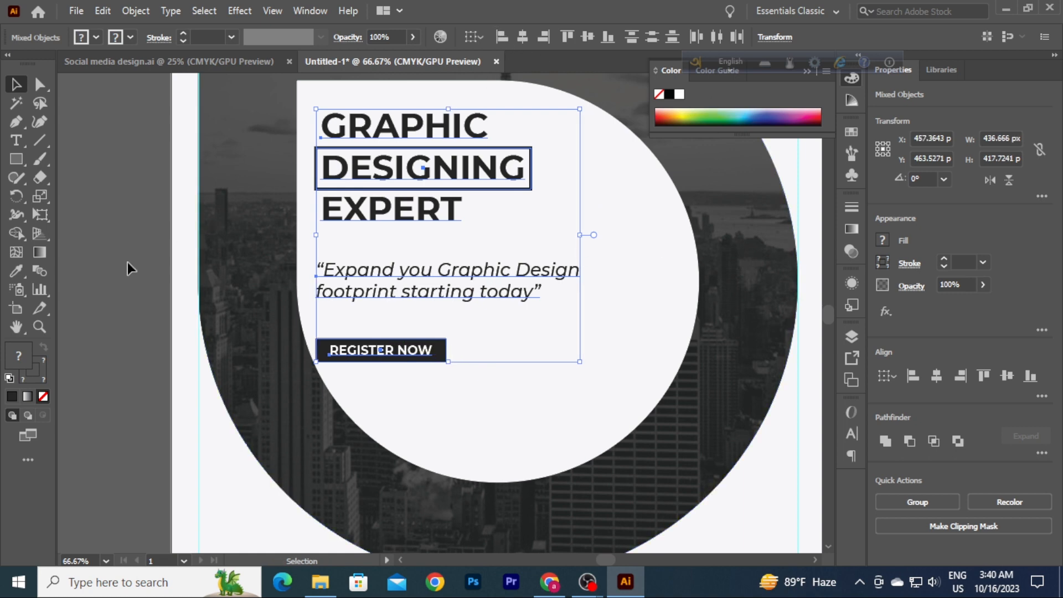
{"action": "left_click", "coordinate": [158, 224]}
{"action": "left_click", "coordinate": [370, 179]}
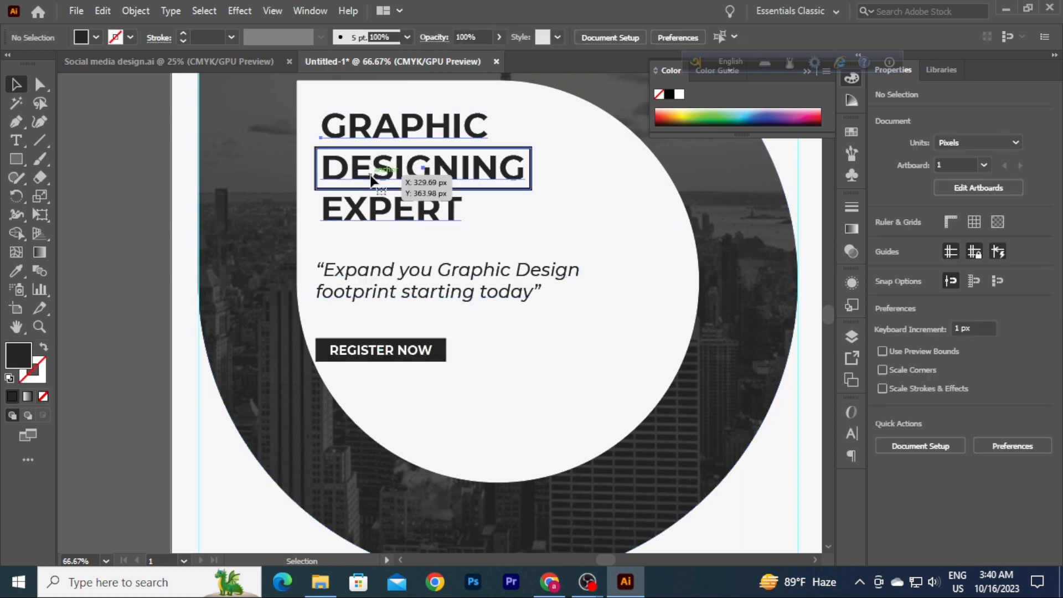
{"action": "left_click", "coordinate": [133, 307]}
Step: Shift the heading, tagline and REGISTER NOW button together 17 px to the right inside the white teardrop
{"action": "scroll", "coordinate": [230, 297], "scroll_direction": "down", "scroll_amount": 3}
{"action": "scroll", "coordinate": [276, 311], "scroll_direction": "up", "scroll_amount": 2}
{"action": "left_click", "coordinate": [285, 314]}
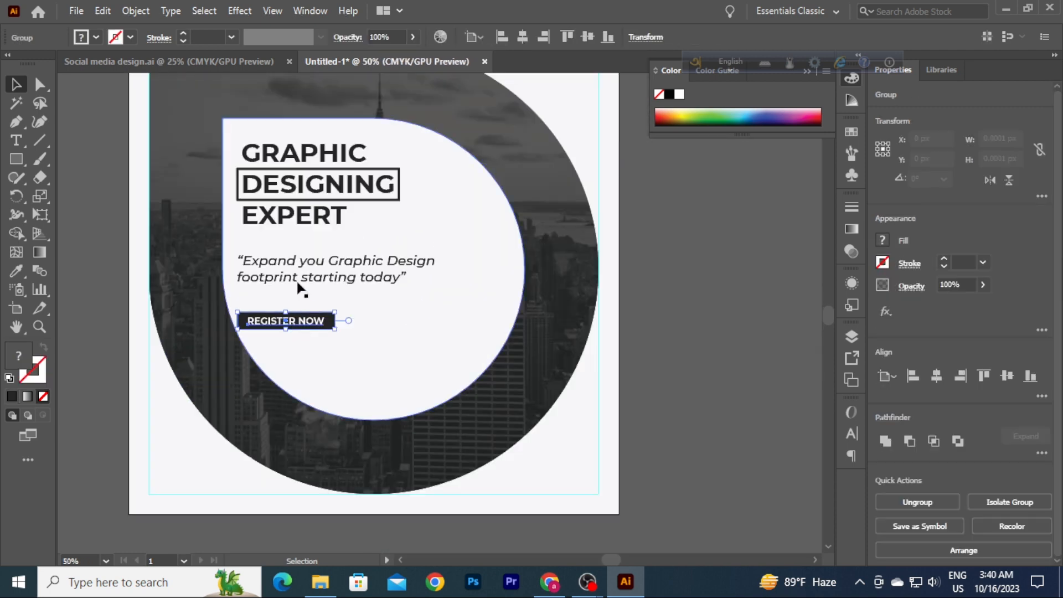
{"action": "left_click", "coordinate": [296, 278], "text": "shift"}
{"action": "left_click", "coordinate": [290, 200], "text": "shift"}
{"action": "key", "text": "shift+Up"}
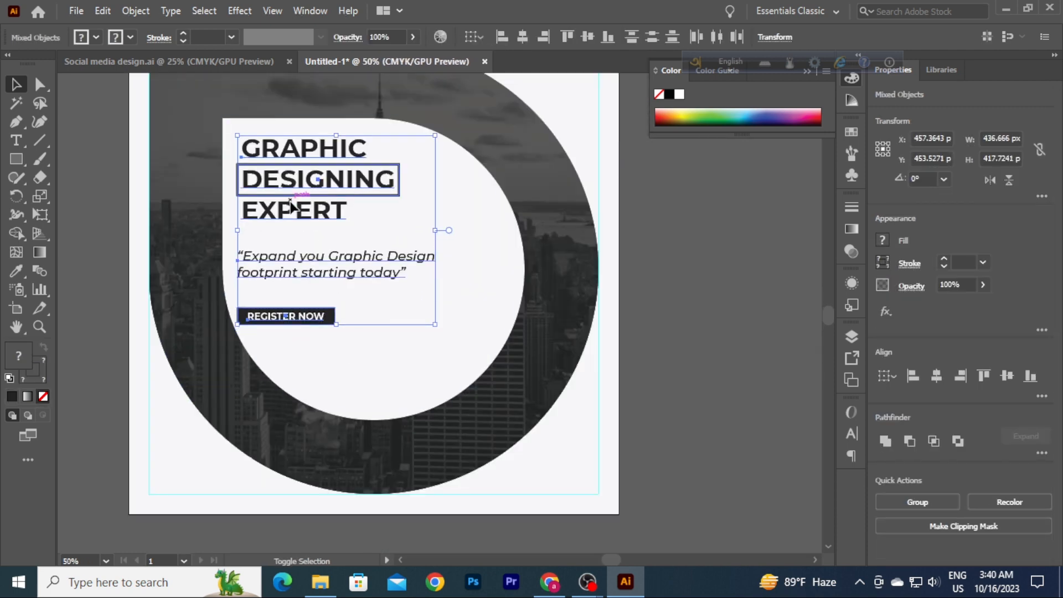
{"action": "key", "text": "shift+Down"}
{"action": "key", "text": "shift+Right"}
{"action": "key", "text": "Right"}
{"action": "key", "text": "Right"}
{"action": "key", "text": "Right"}
{"action": "key", "text": "Right"}
{"action": "key", "text": "Right"}
{"action": "key", "text": "Right"}
{"action": "key", "text": "Right"}
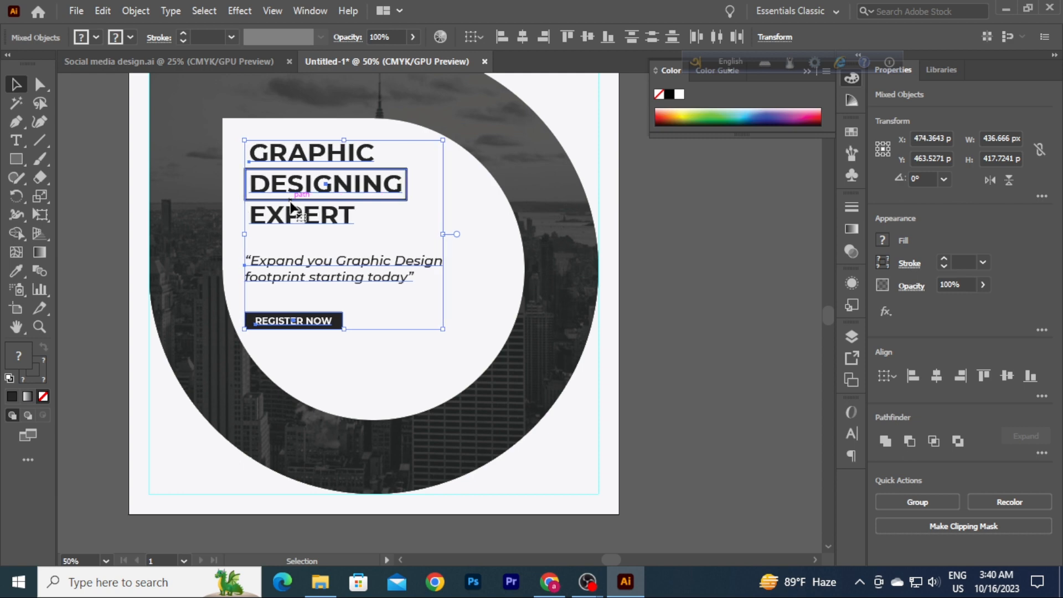
Step: Distribute the vertical spacing evenly between the heading, tagline and REGISTER NOW button
{"action": "left_click", "coordinate": [1041, 396]}
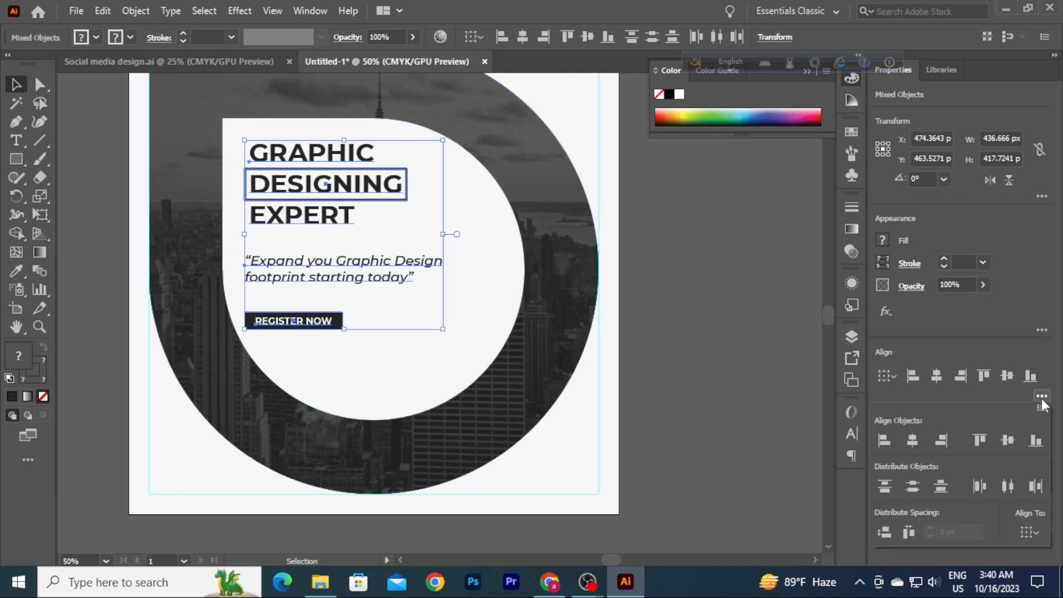
{"action": "left_click", "coordinate": [886, 533]}
{"action": "left_click", "coordinate": [96, 273]}
{"action": "scroll", "coordinate": [96, 274], "scroll_direction": "down", "scroll_amount": 3}
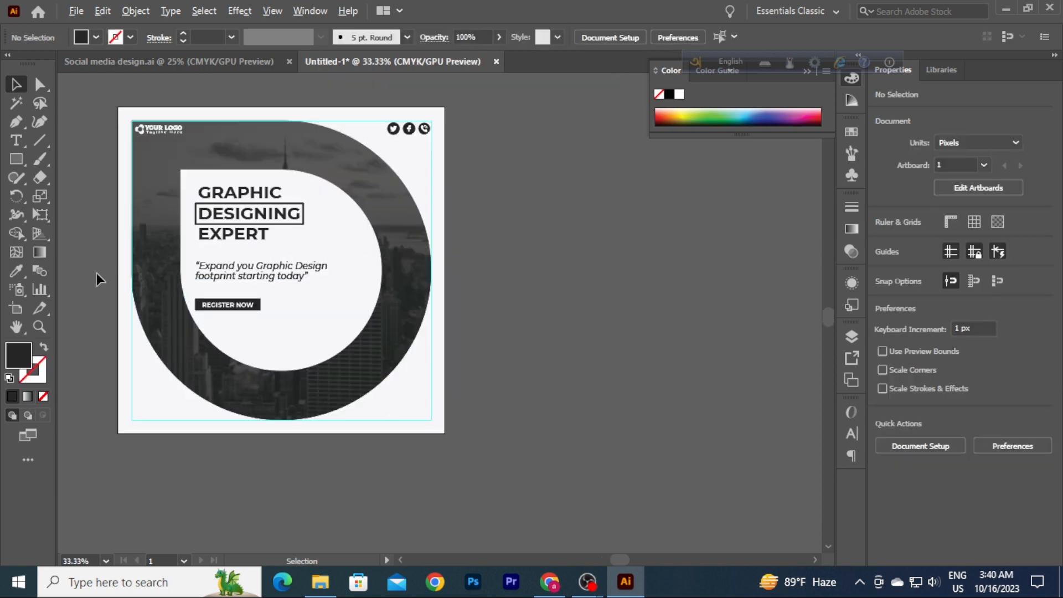
Step: Move the website text group from below the artboard to the artboard's lower-right area
{"action": "left_click_drag", "start_coordinate": [97, 274], "coordinate": [369, 320]}
{"action": "scroll", "coordinate": [379, 311], "scroll_direction": "down", "scroll_amount": 4}
{"action": "scroll", "coordinate": [379, 311], "scroll_direction": "down", "scroll_amount": 2}
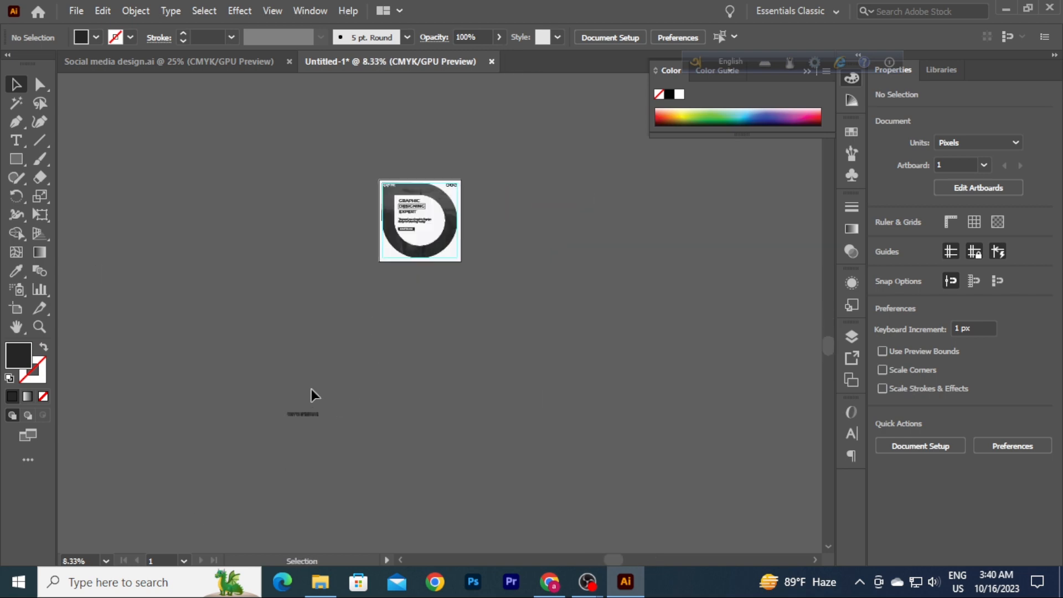
{"action": "left_click", "coordinate": [310, 419]}
{"action": "left_click_drag", "start_coordinate": [310, 419], "coordinate": [459, 245]}
{"action": "scroll", "coordinate": [459, 244], "scroll_direction": "up", "scroll_amount": 6}
{"action": "scroll", "coordinate": [459, 249], "scroll_direction": "up", "scroll_amount": 3}
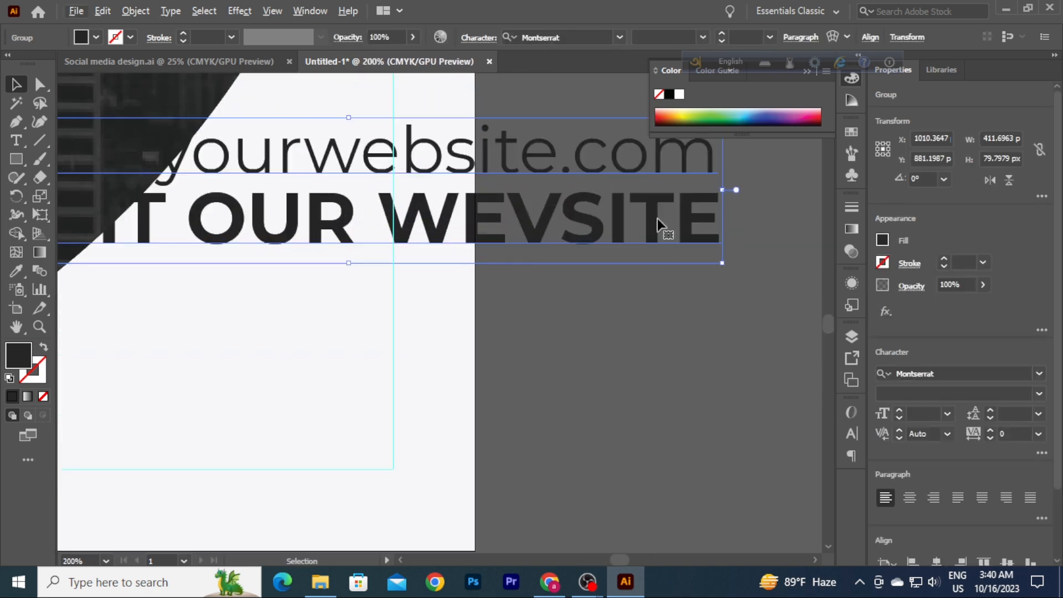
Step: Scale the website text group down and fit it into the lower-right corner of the margin guides
{"action": "left_click_drag", "start_coordinate": [722, 189], "coordinate": [357, 445]}
{"action": "scroll", "coordinate": [355, 441], "scroll_direction": "down", "scroll_amount": 2}
{"action": "left_click_drag", "start_coordinate": [170, 357], "coordinate": [186, 361]}
{"action": "left_click_drag", "start_coordinate": [355, 388], "coordinate": [349, 385]}
{"action": "left_click", "coordinate": [562, 380]}
{"action": "scroll", "coordinate": [542, 367], "scroll_direction": "down", "scroll_amount": 6}
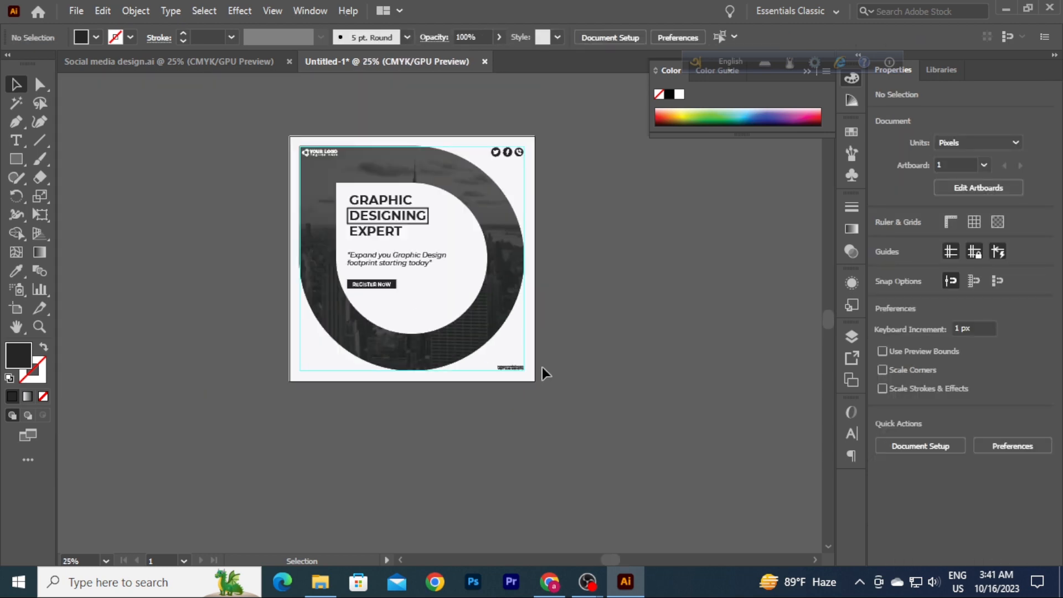